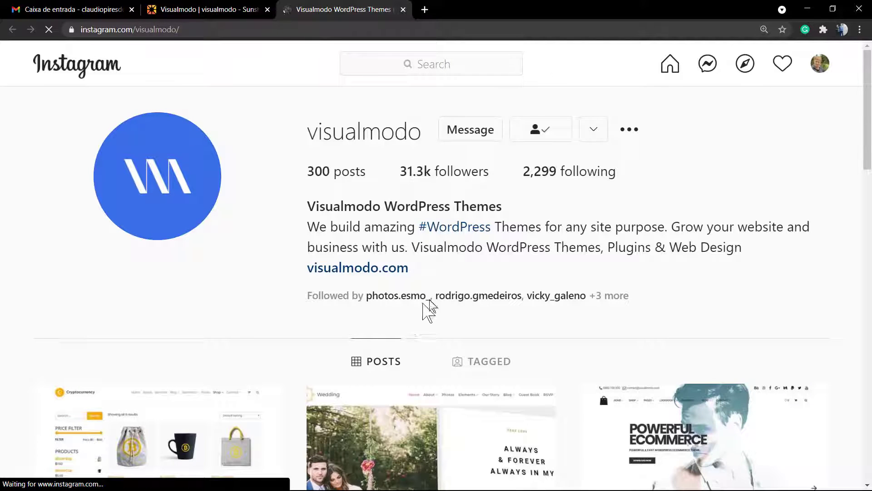
ctrl+scroll(428, 308, down, 2)
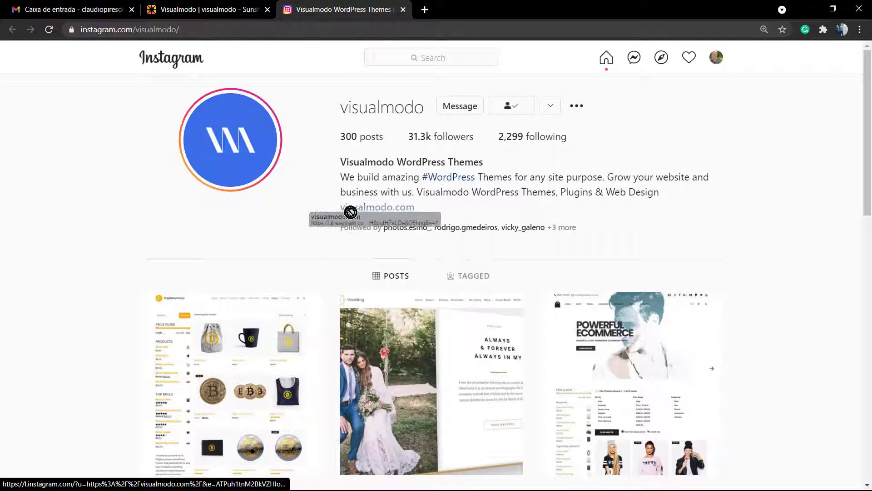
Step: Select the visualmodo.com link in the Instagram bio and open it in a new tab
drag(339, 208, 419, 208)
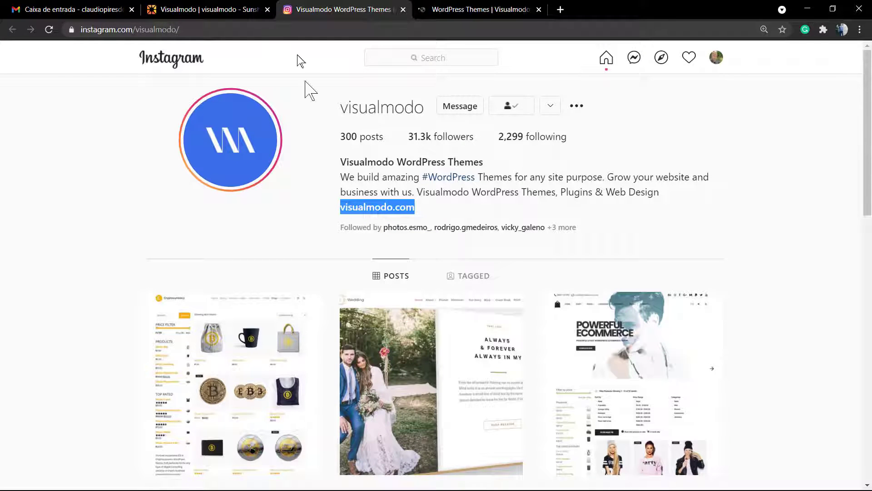
Step: Switch to the visualmodo Sunshine Social tab and show its bio card with the WordPress Themes banner
click(205, 9)
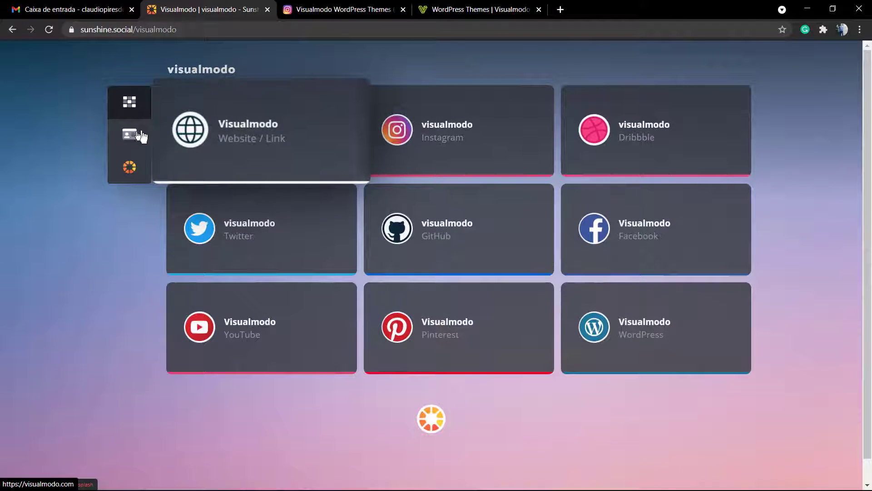
click(129, 134)
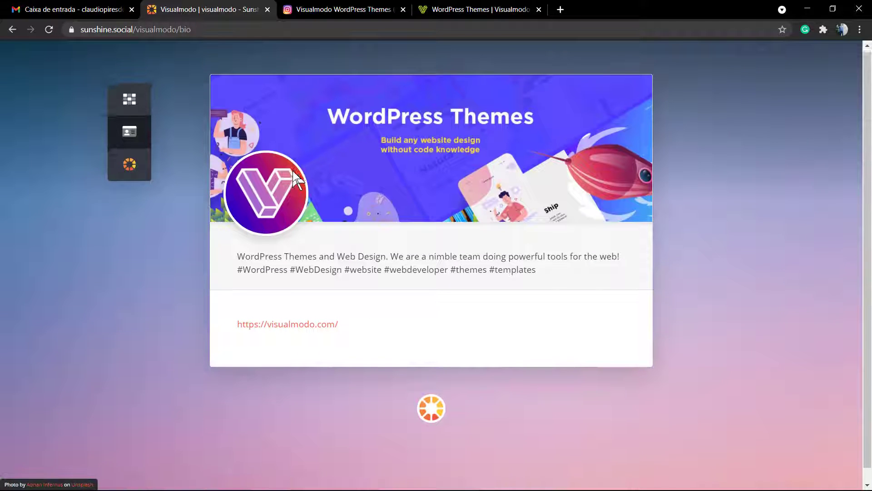
scroll(296, 188, up, 1)
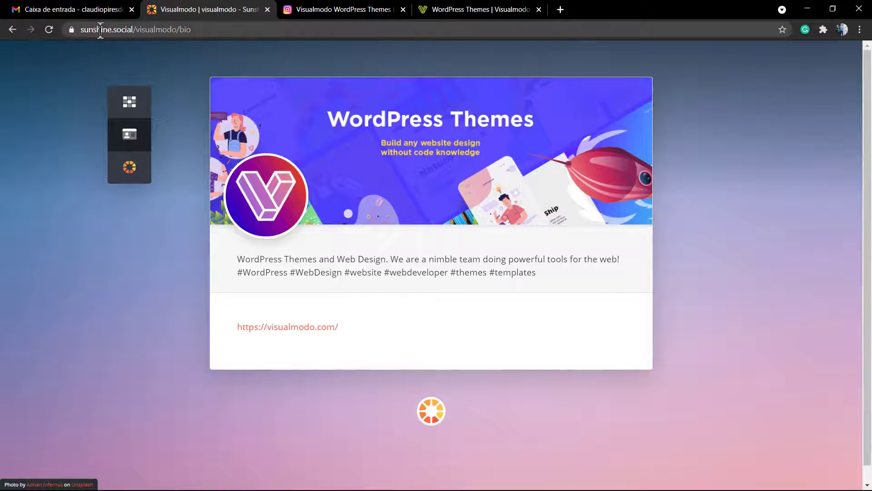
Step: Open the Sunshine Social home page and browse its 'Your Life. One Link.' sections
click(130, 166)
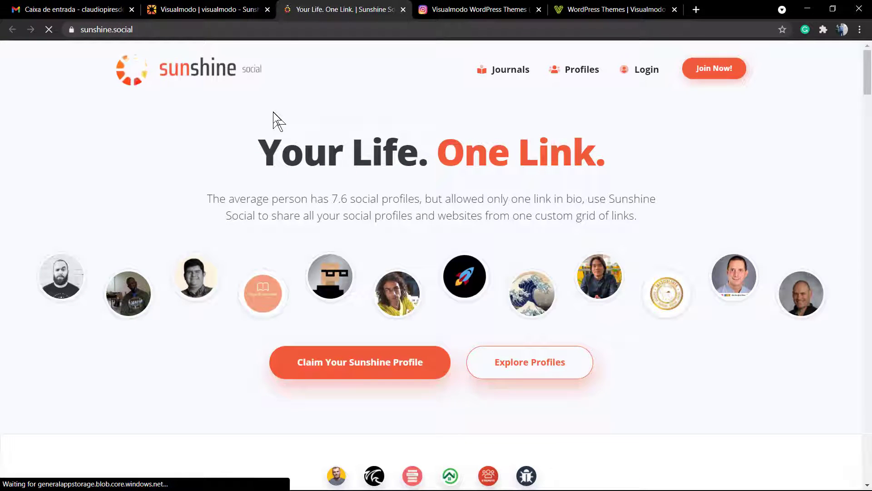
scroll(278, 120, down, 1)
scroll(277, 120, down, 2)
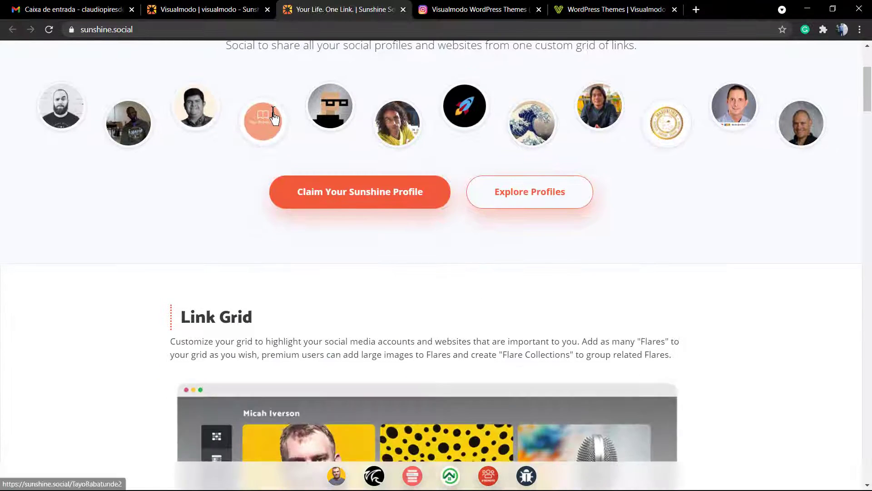
scroll(273, 111, down, 2)
scroll(272, 112, down, 3)
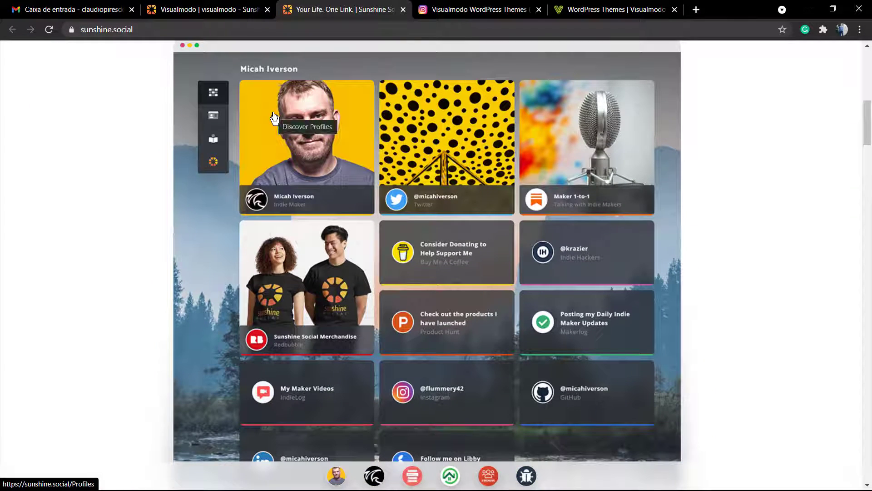
scroll(275, 118, down, 3)
scroll(275, 118, down, 3)
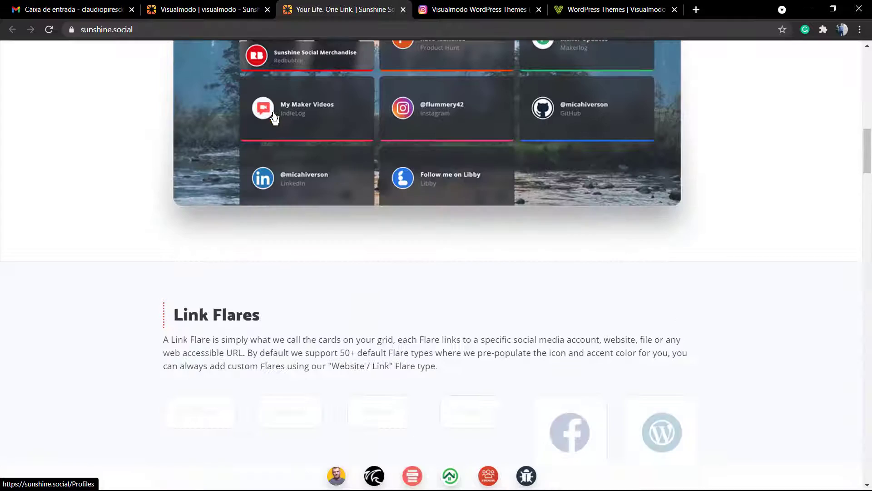
scroll(275, 118, up, 1)
scroll(275, 119, up, 3)
scroll(274, 117, down, 5)
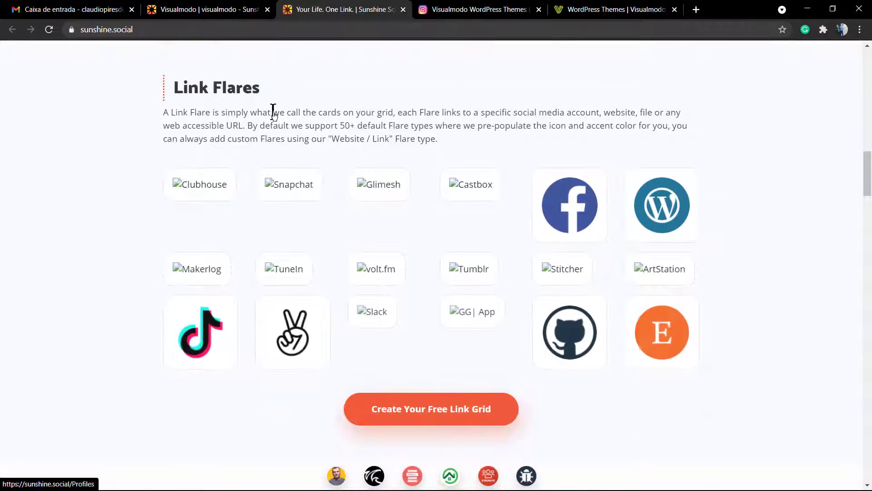
scroll(356, 111, down, 5)
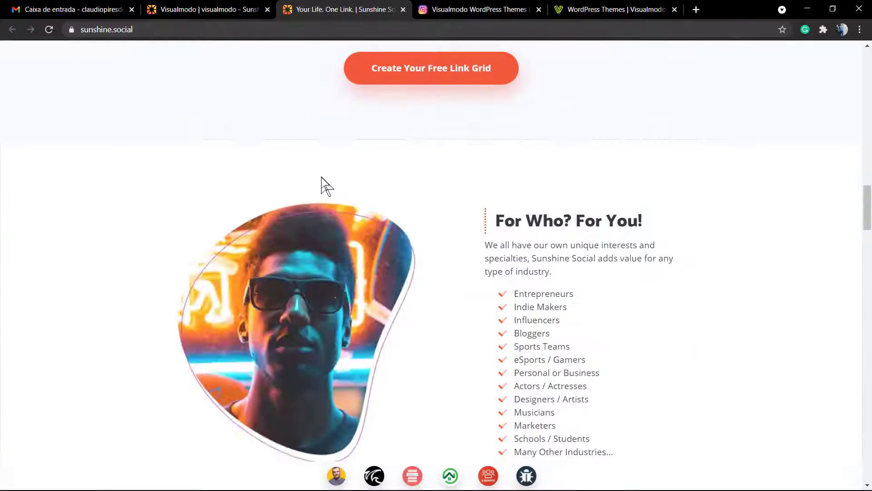
scroll(303, 196, up, 5)
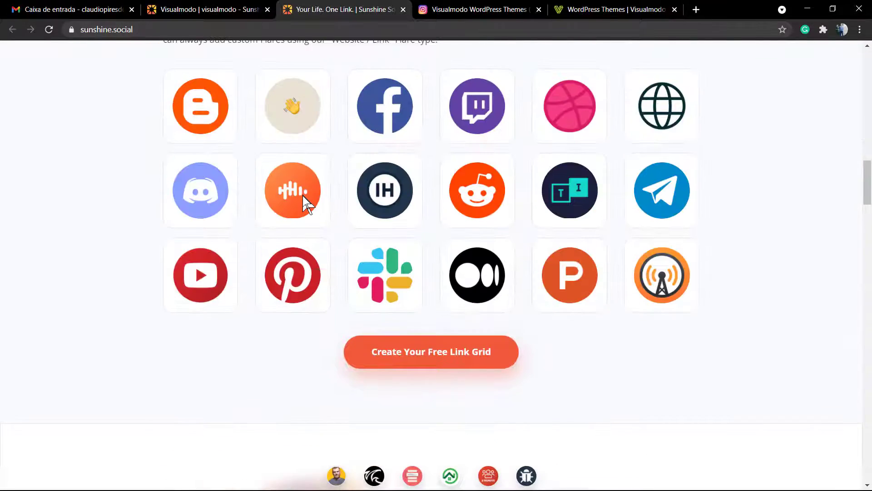
scroll(303, 196, up, 1)
scroll(300, 217, down, 1)
scroll(298, 208, down, 5)
scroll(297, 209, down, 4)
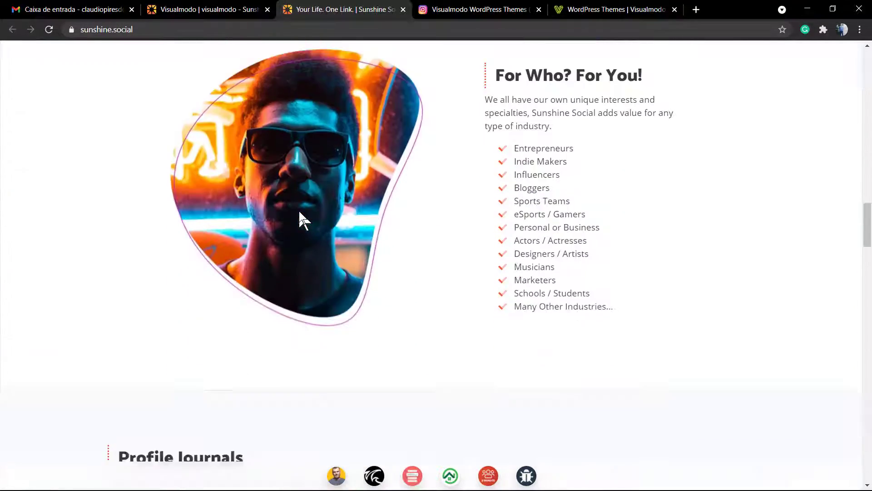
scroll(298, 209, down, 4)
scroll(300, 218, down, 2)
scroll(300, 217, down, 4)
scroll(299, 216, down, 4)
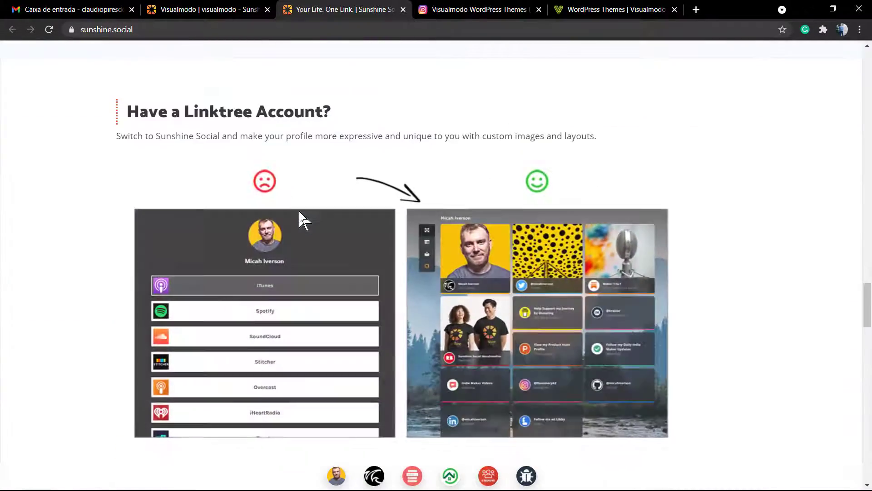
scroll(300, 217, down, 1)
scroll(300, 217, down, 5)
scroll(299, 214, down, 4)
scroll(299, 214, down, 4)
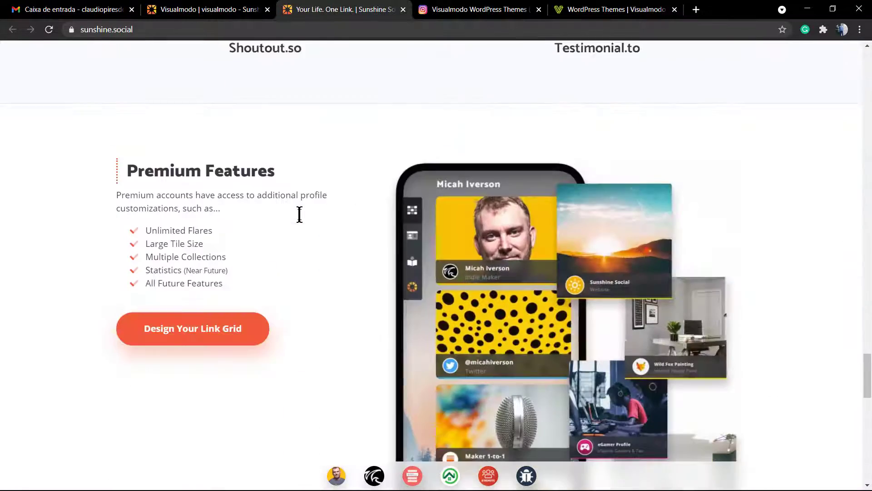
scroll(303, 218, down, 5)
scroll(305, 222, down, 5)
scroll(300, 214, down, 3)
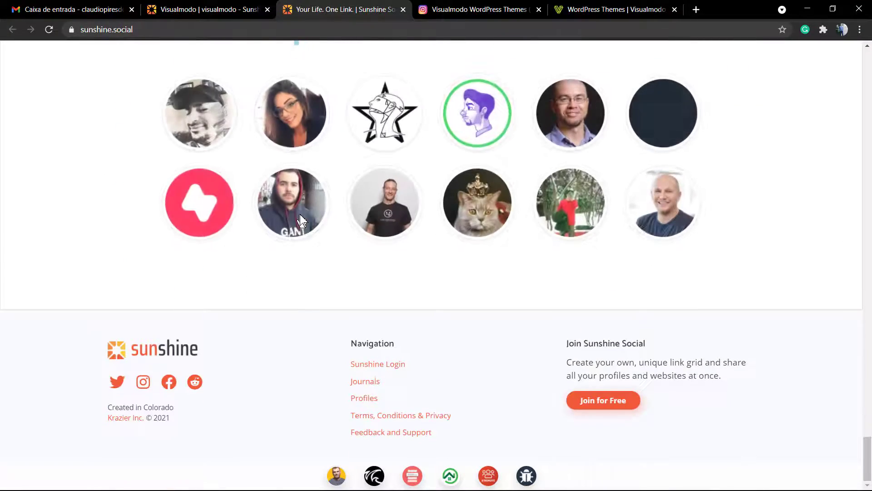
scroll(300, 214, up, 2)
scroll(304, 220, up, 2)
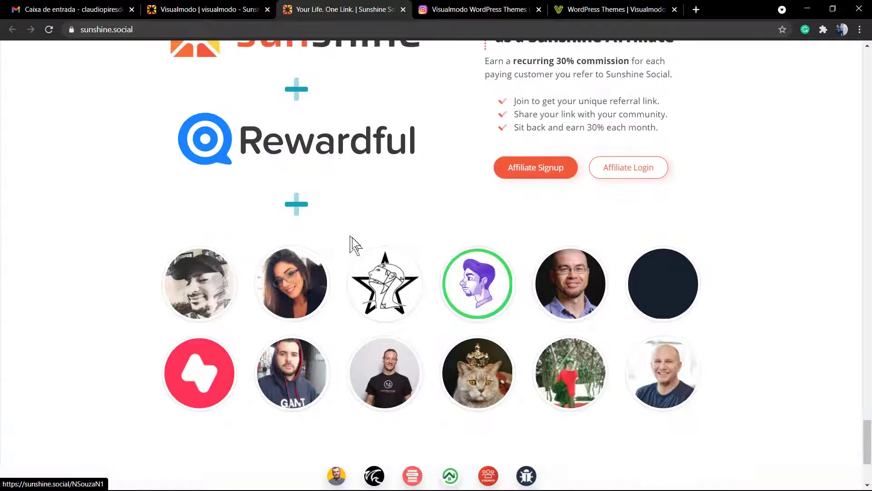
scroll(382, 252, up, 2)
scroll(383, 252, up, 10)
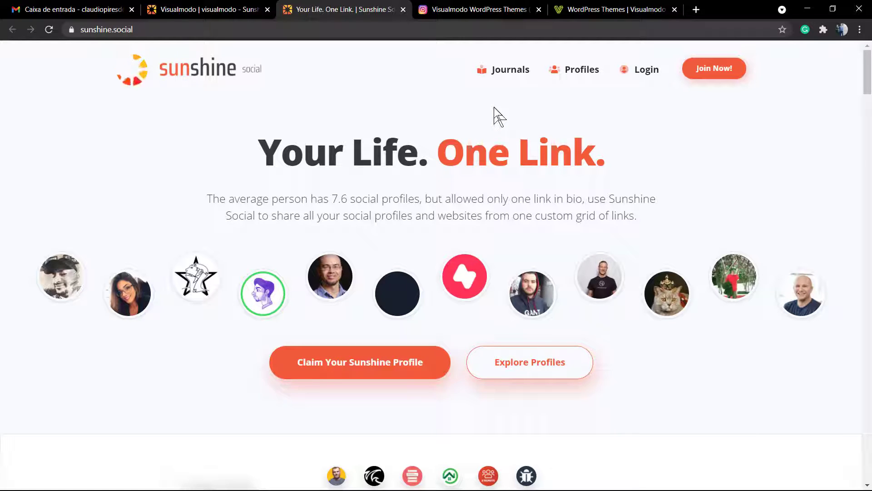
Step: Return to the Sunshine Social home page and start registering for an account
click(219, 9)
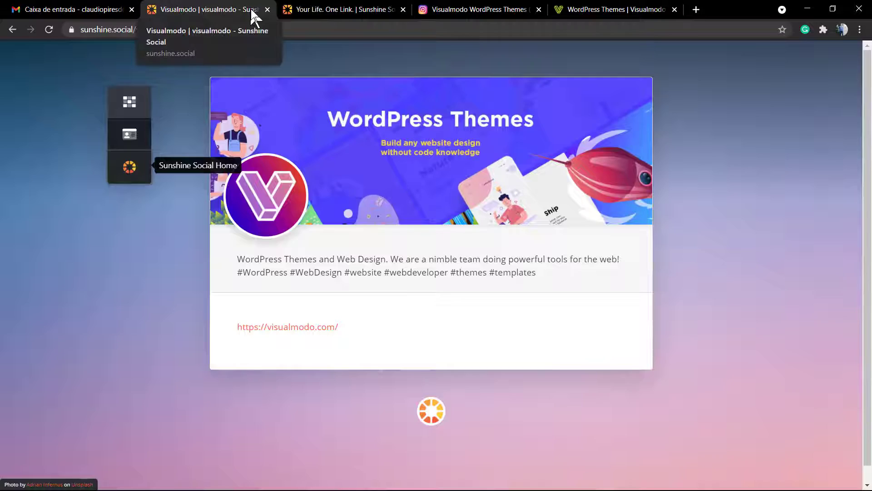
click(321, 9)
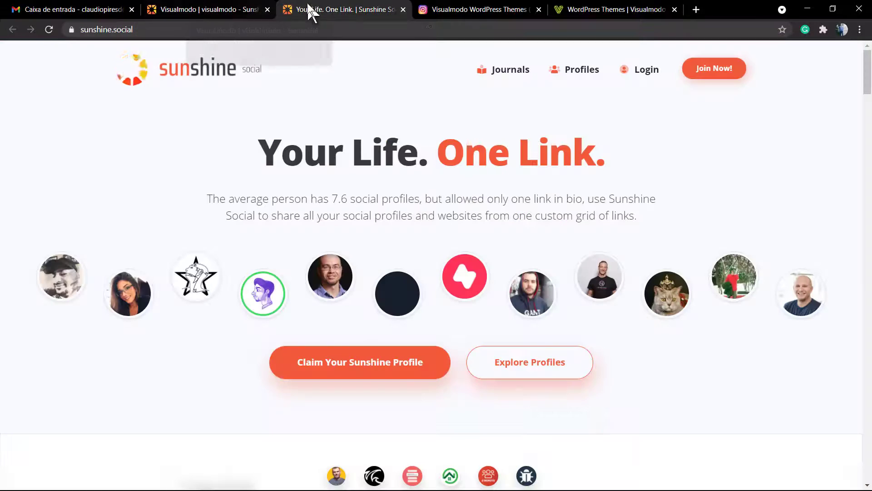
click(714, 68)
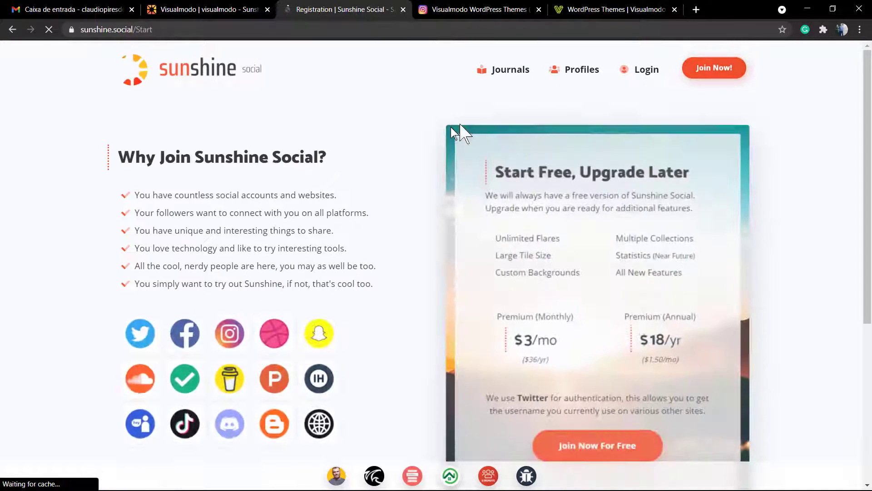
scroll(420, 219, down, 1)
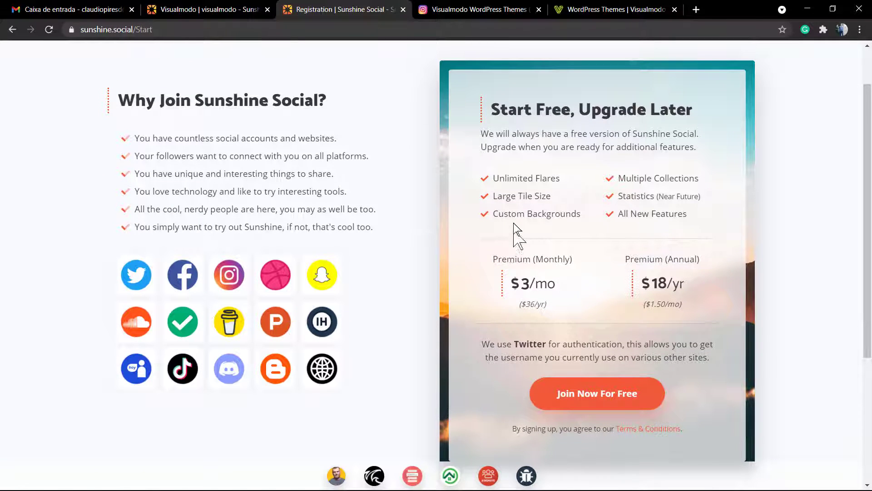
Step: Choose Start Free, sign up through Twitter, and authorize the YouNeedSunshine app
drag(492, 109, 678, 153)
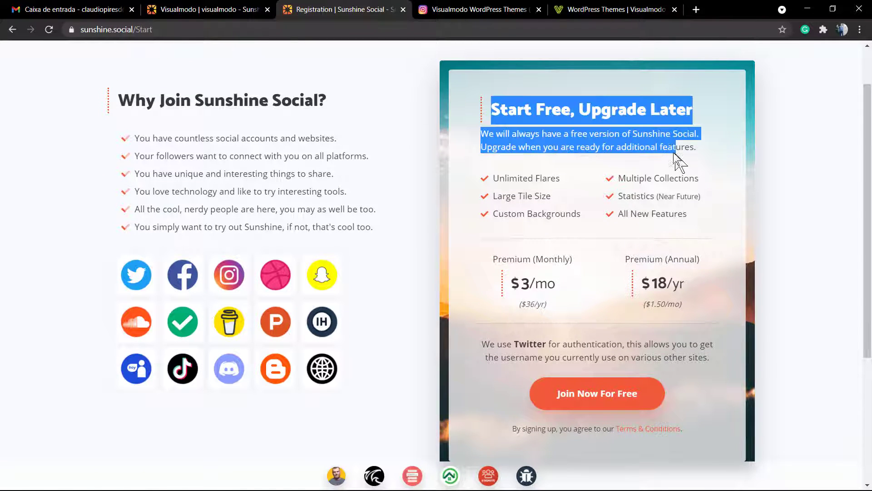
click(591, 109)
scroll(628, 283, down, 1)
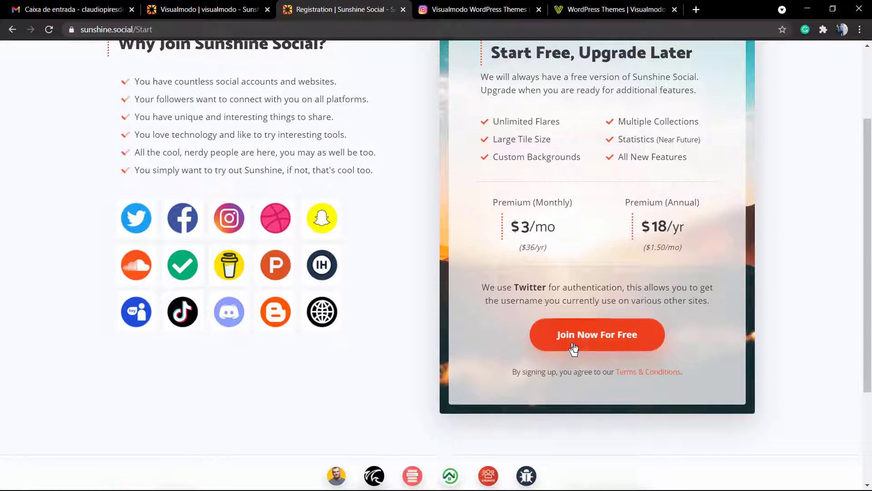
click(597, 335)
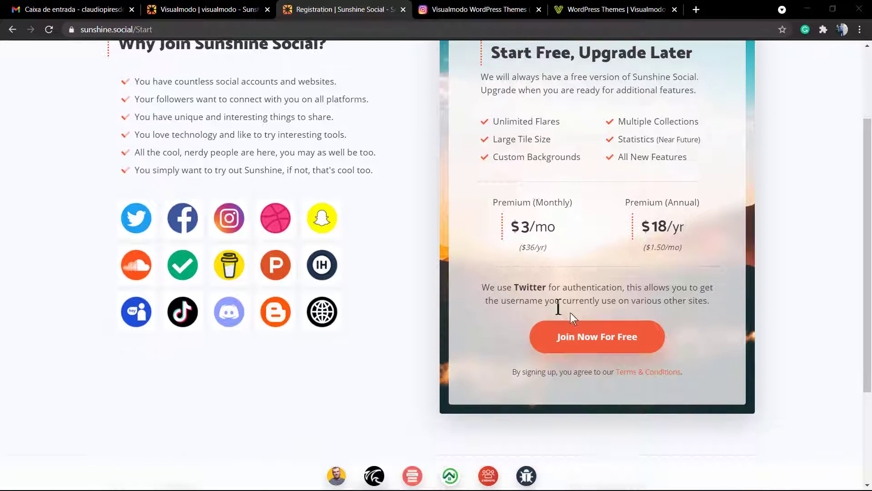
triple_click(551, 286)
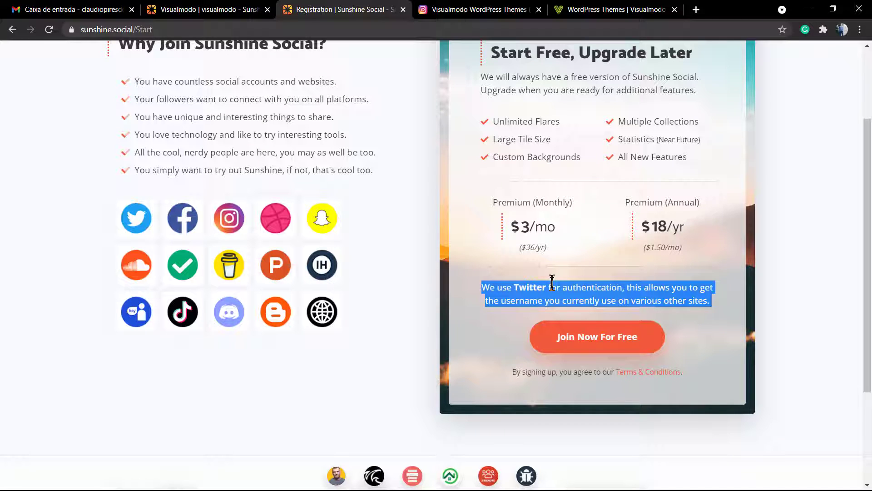
click(569, 336)
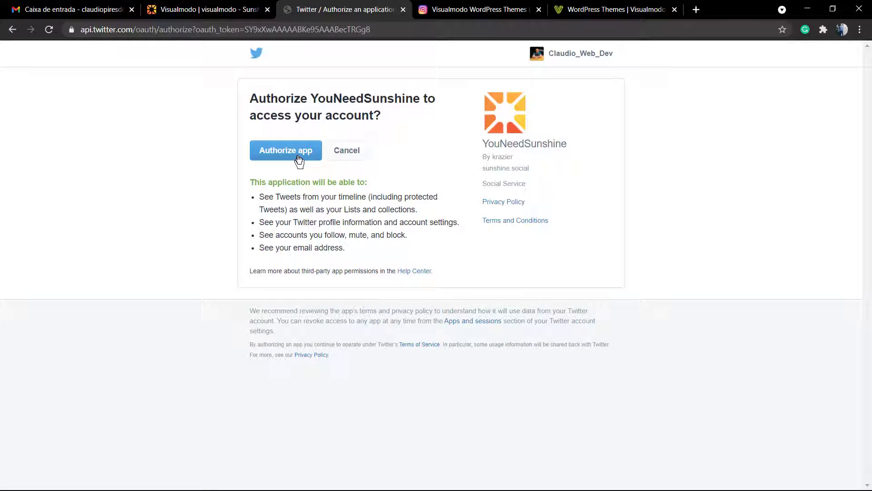
click(286, 150)
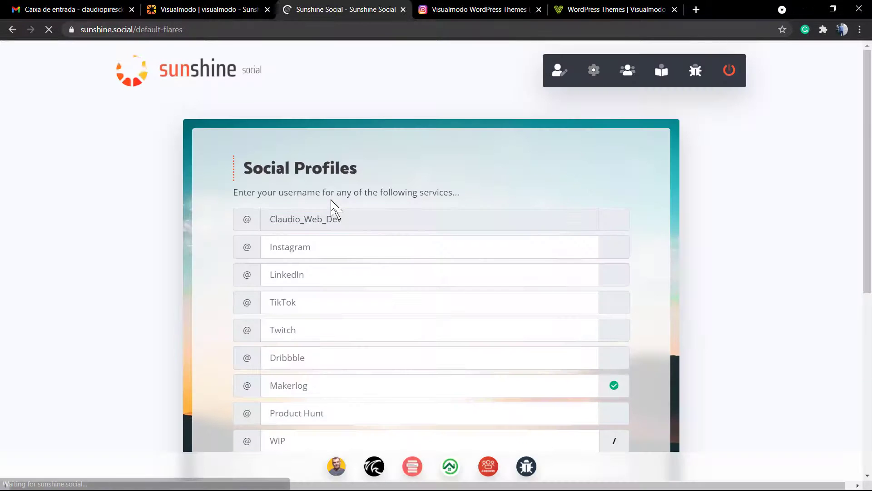
Step: Check the prefilled Twitter username, then fill in the Instagram username field
click(349, 215)
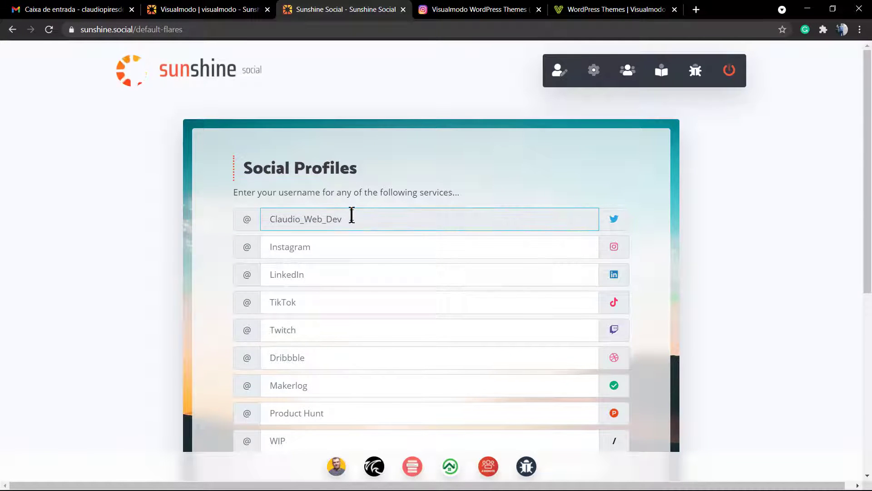
scroll(351, 217, down, 5)
click(354, 218)
scroll(355, 218, up, 5)
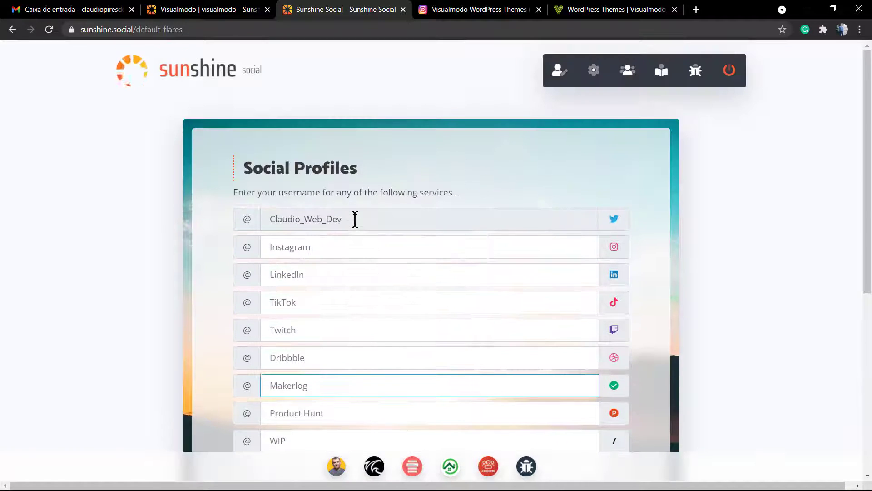
click(355, 219)
click(342, 248)
text(claudiocamposp)
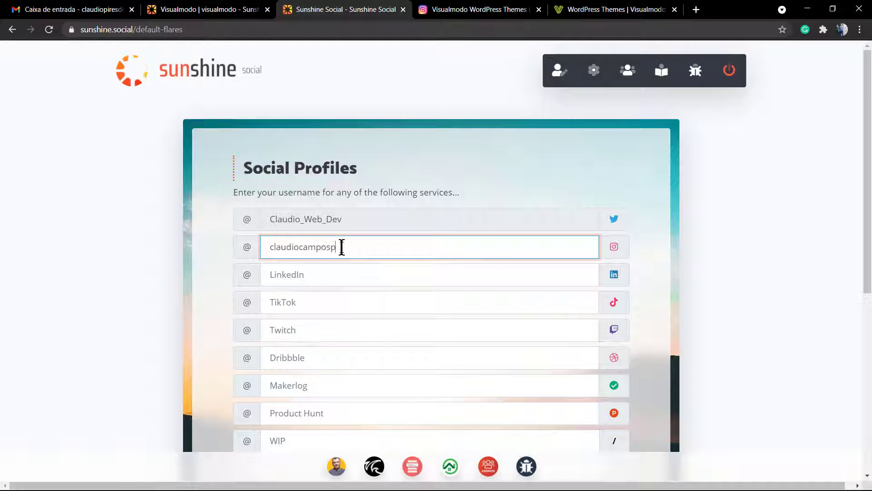
scroll(342, 247, down, 1)
scroll(341, 259, down, 1)
scroll(341, 266, down, 1)
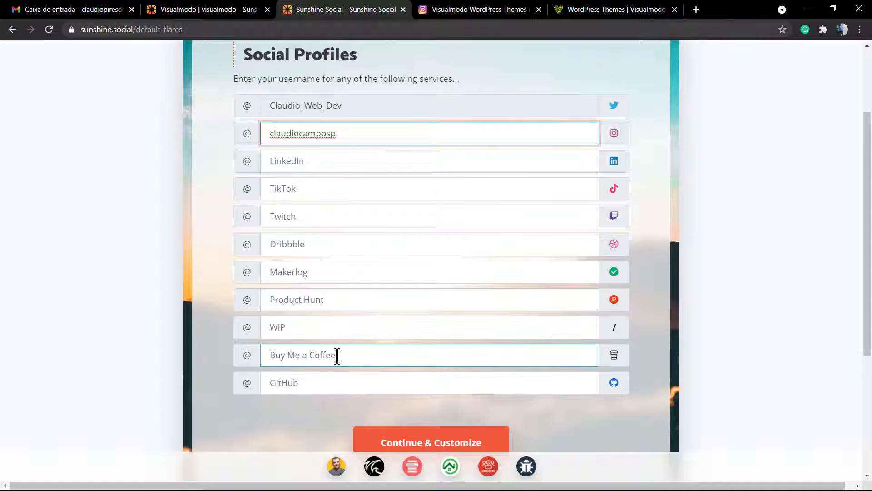
scroll(335, 356, down, 1)
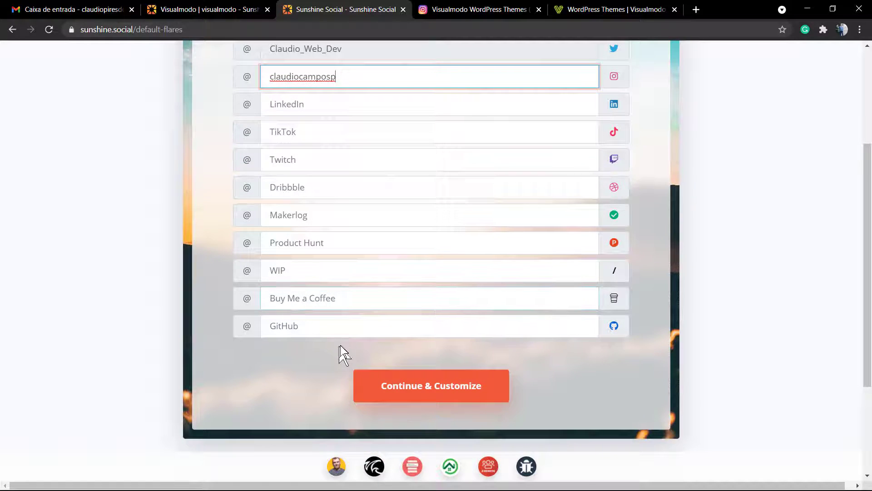
Step: Continue to Profile Background, pick the chain-fence city skyline photo, and check the Color filter
click(409, 387)
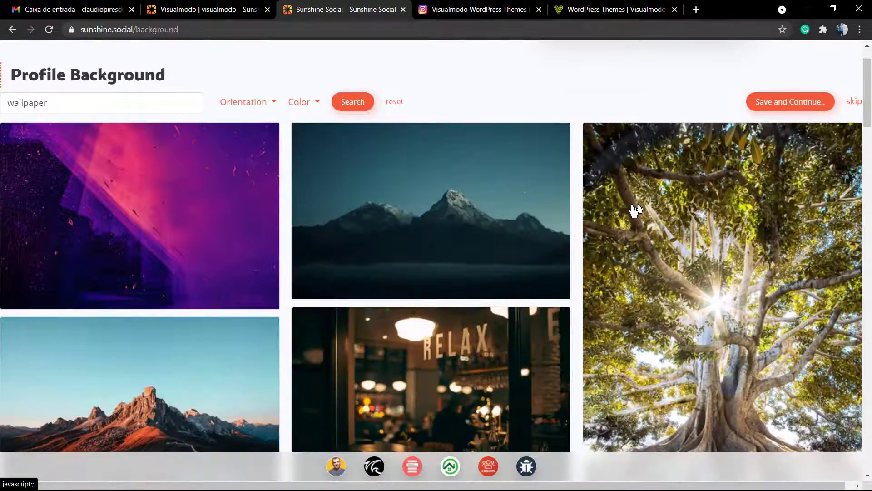
scroll(594, 178, down, 1)
scroll(594, 179, down, 4)
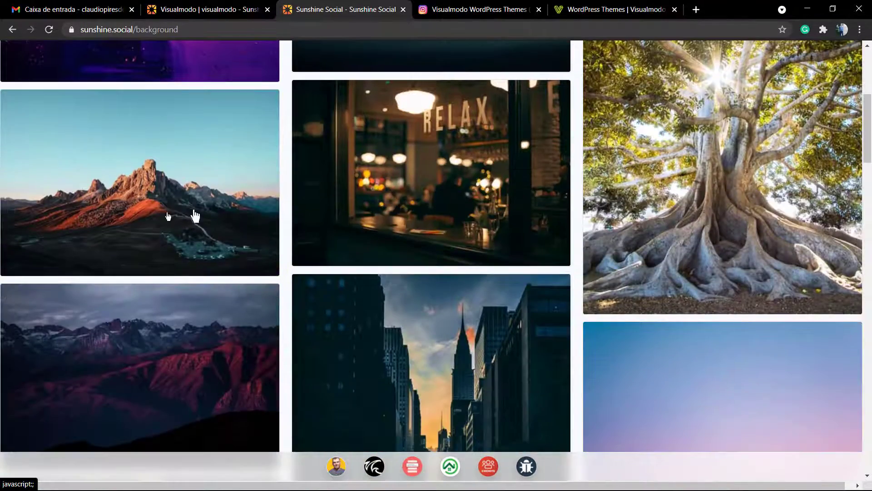
scroll(194, 215, down, 3)
scroll(306, 208, down, 3)
scroll(502, 210, down, 2)
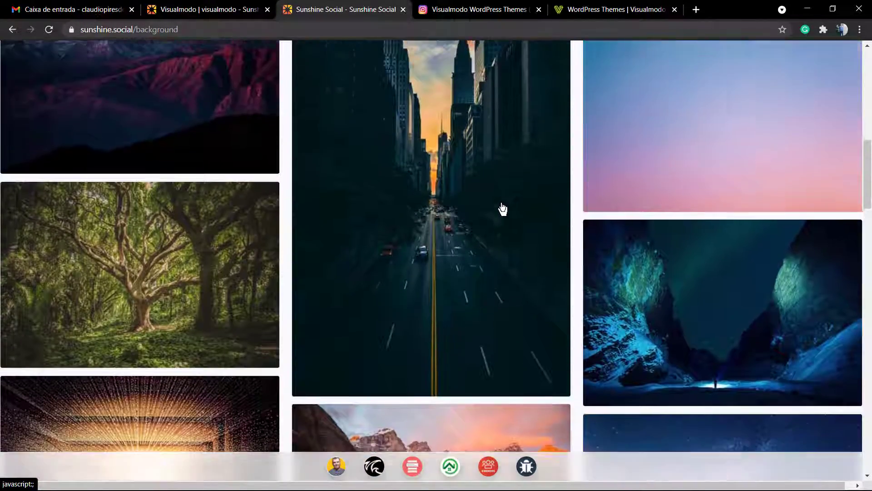
scroll(502, 208, down, 3)
scroll(505, 207, down, 3)
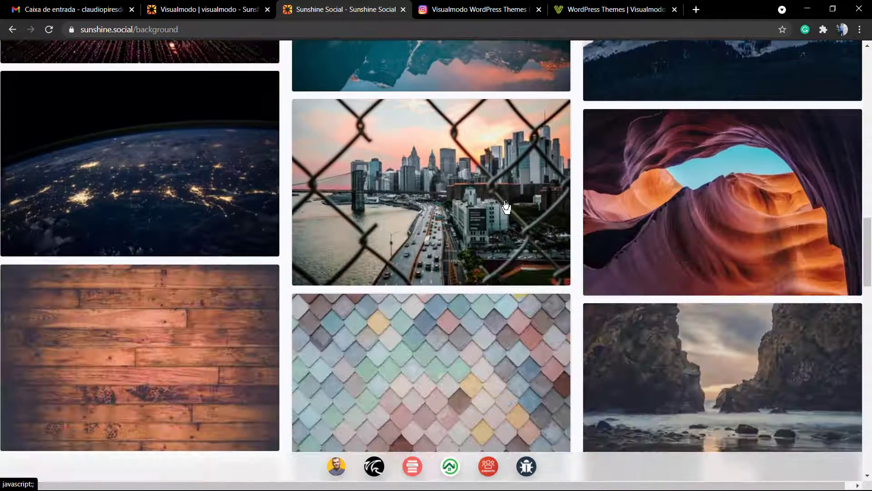
click(405, 200)
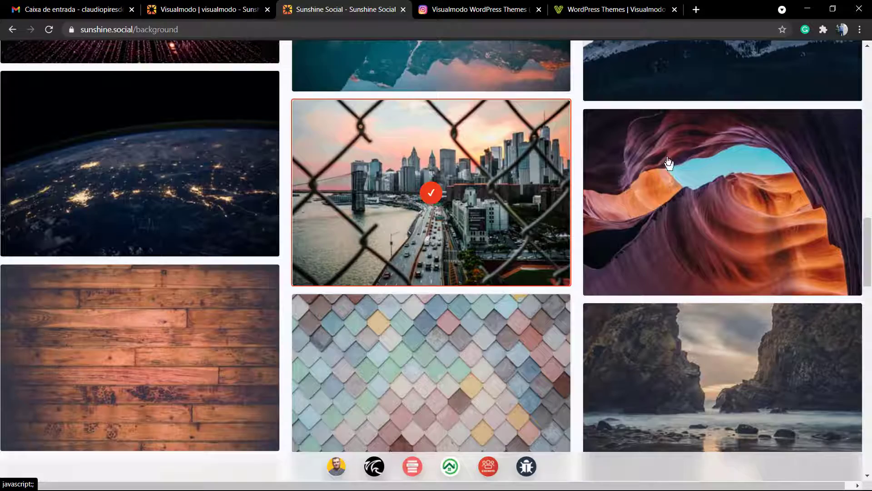
scroll(539, 232, up, 5)
scroll(539, 232, up, 5)
scroll(539, 232, up, 3)
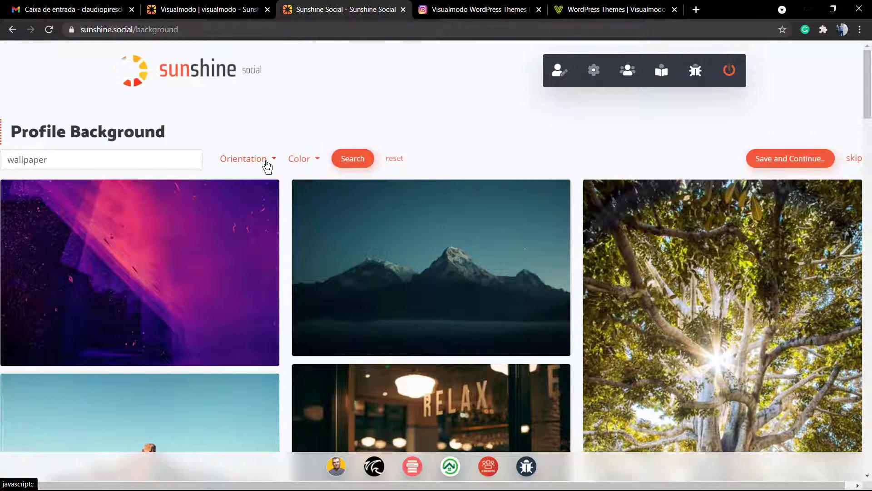
click(318, 160)
click(271, 162)
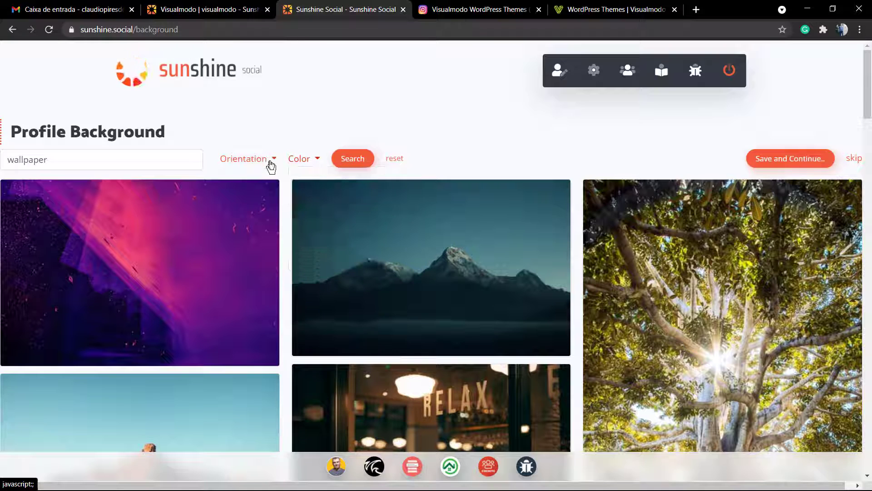
click(491, 153)
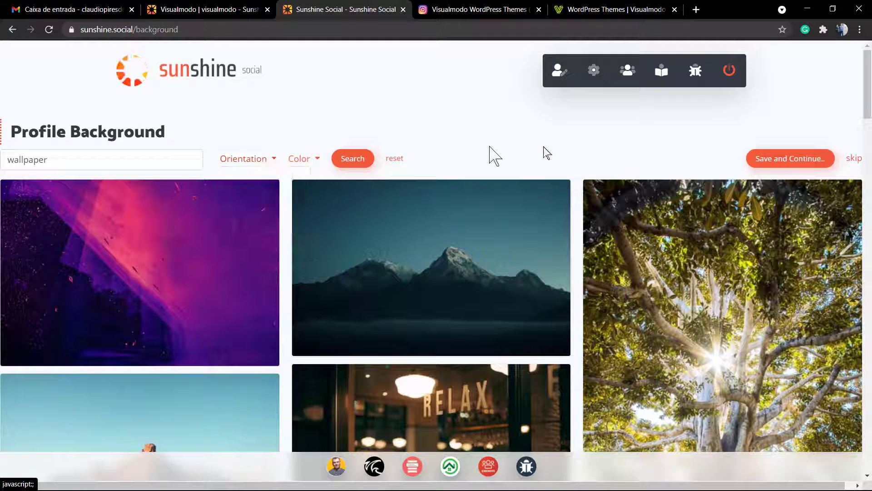
Step: Save the skyline background and review the profile with its Twitter and Instagram tiles
click(801, 161)
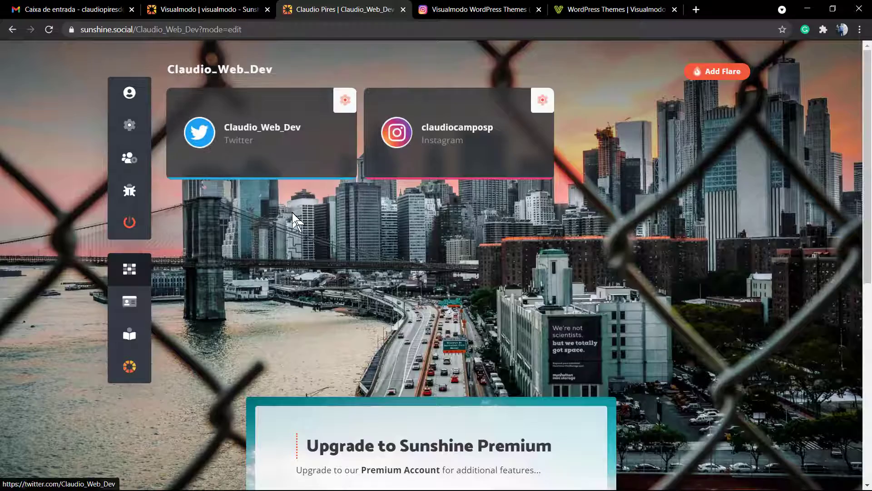
scroll(292, 212, down, 3)
scroll(292, 211, down, 2)
scroll(347, 365, up, 3)
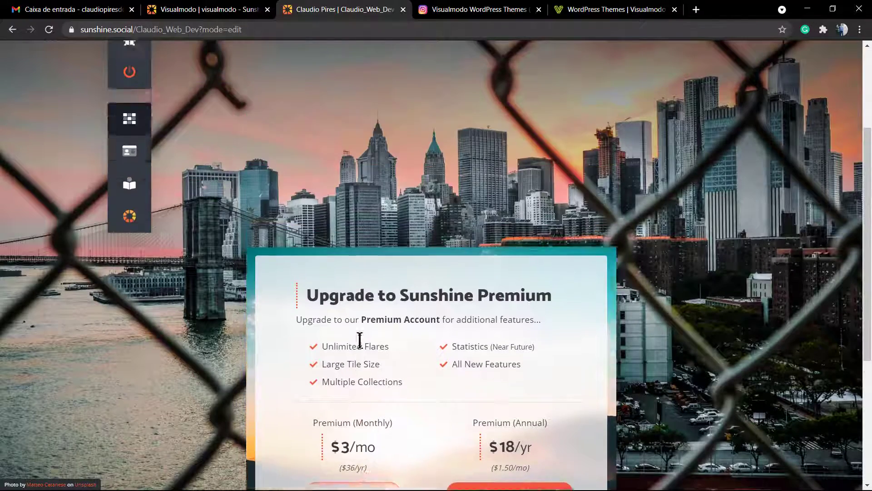
scroll(344, 341, up, 2)
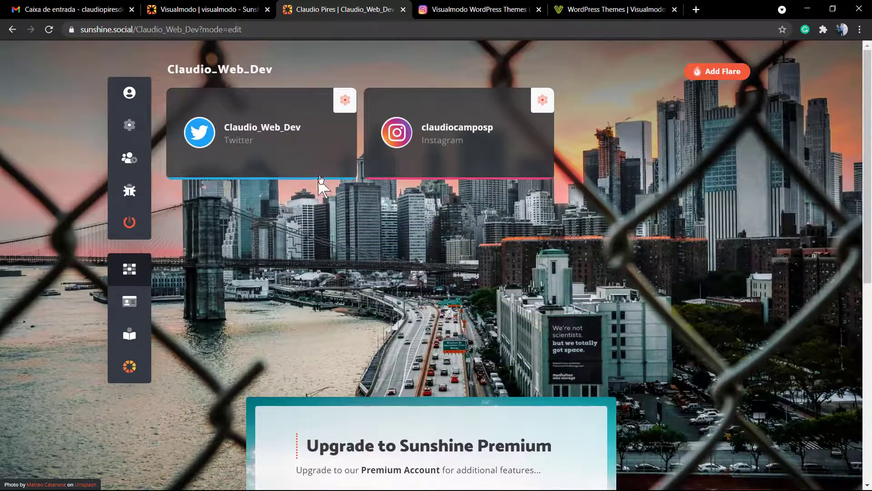
Step: In profile settings, keep the background blur at zero and update the settings
click(130, 125)
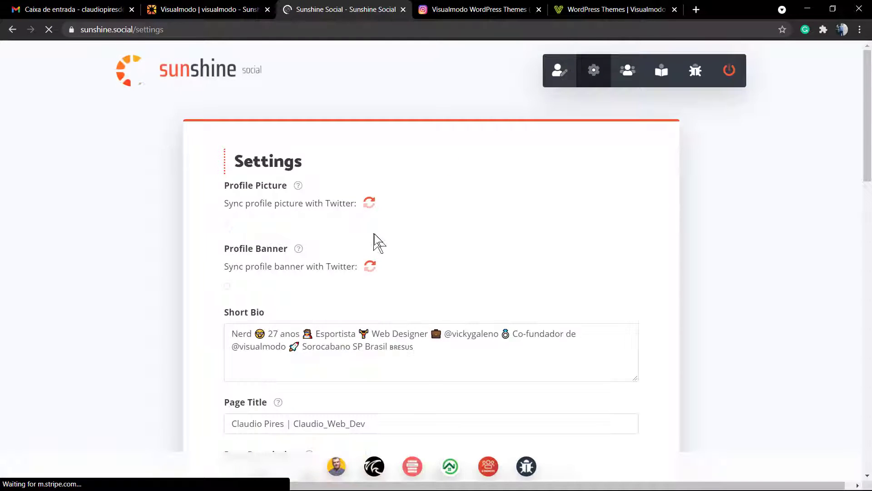
scroll(370, 230, down, 3)
scroll(337, 239, down, 2)
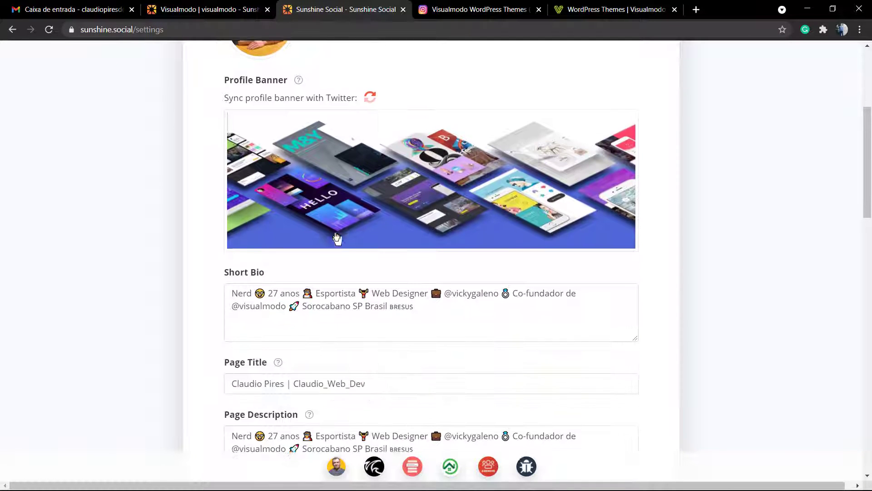
scroll(336, 239, down, 2)
scroll(320, 239, down, 2)
scroll(320, 239, down, 1)
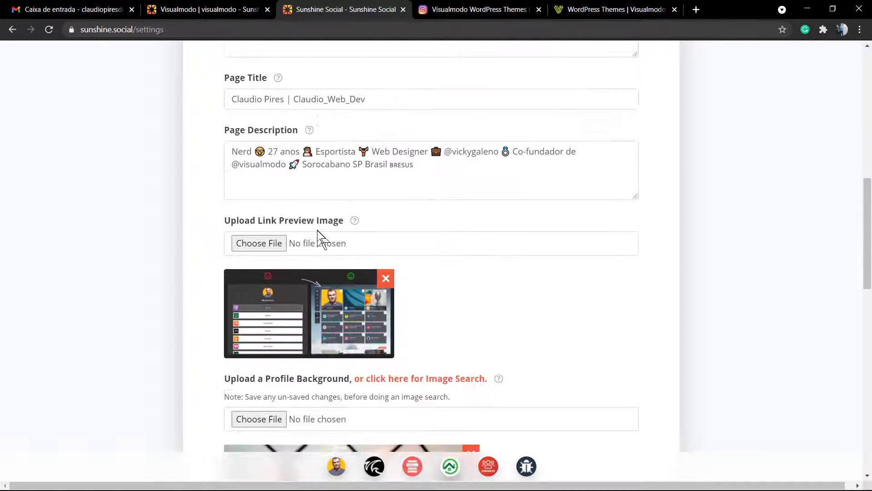
scroll(253, 240, up, 1)
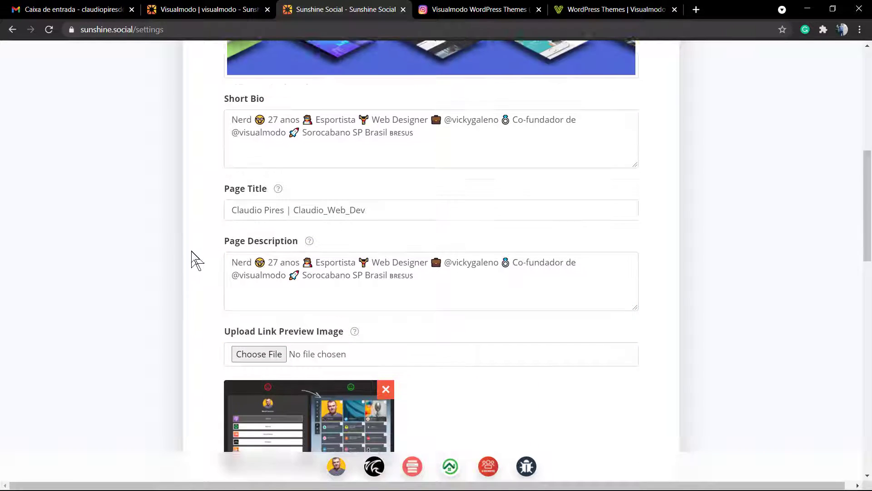
scroll(196, 259, up, 1)
scroll(287, 253, down, 1)
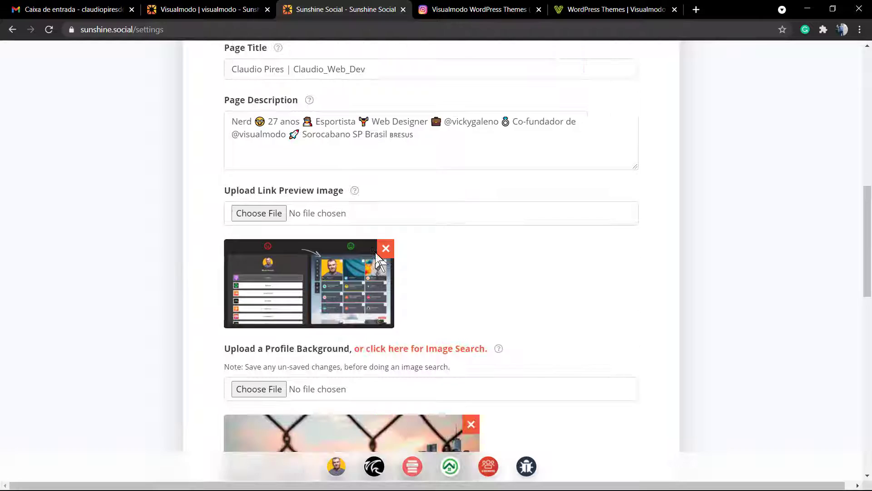
scroll(341, 256, down, 1)
scroll(324, 254, down, 1)
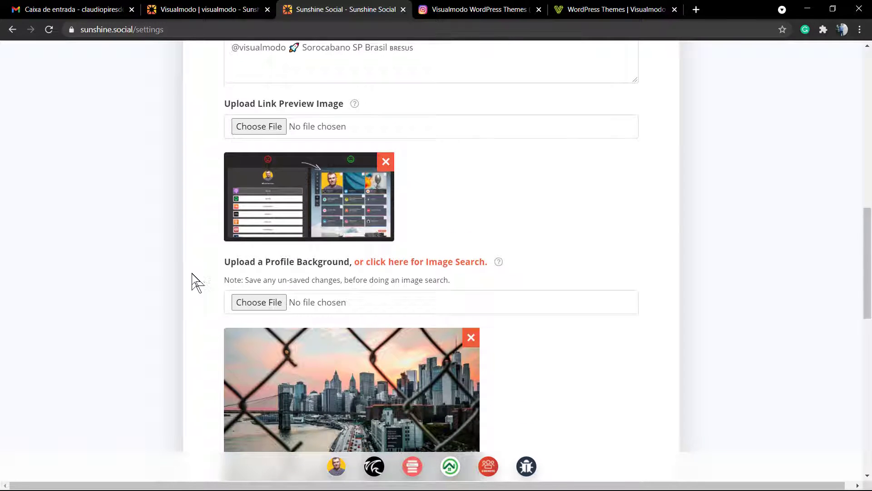
scroll(196, 281, down, 2)
scroll(266, 227, down, 2)
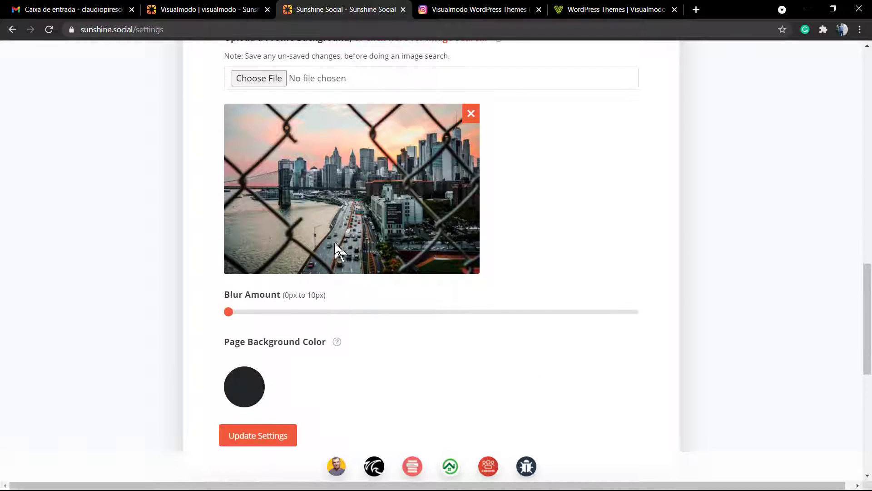
scroll(335, 243, down, 1)
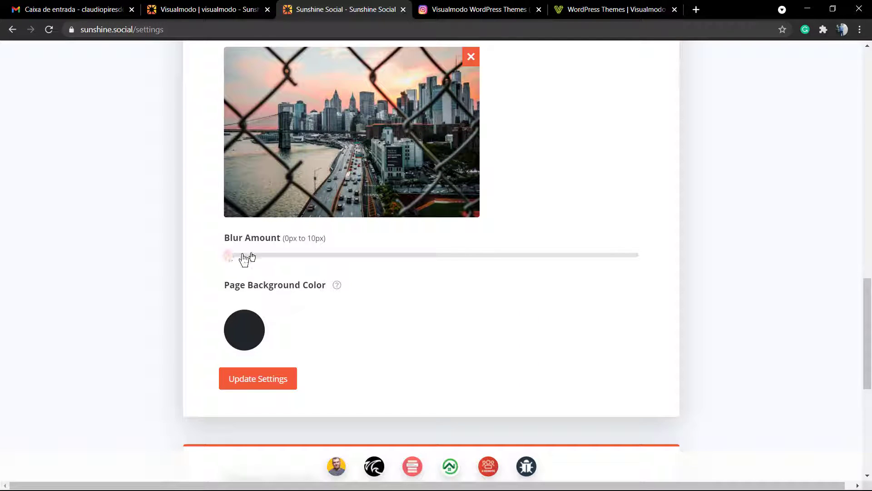
mouse_move(231, 256)
mouse_down()
mouse_move(409, 255)
mouse_move(229, 255)
mouse_up()
scroll(313, 293, down, 1)
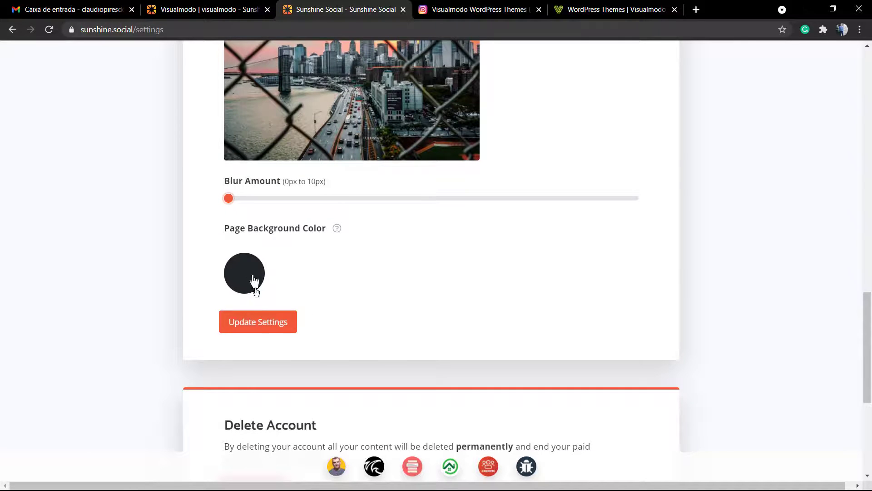
click(259, 326)
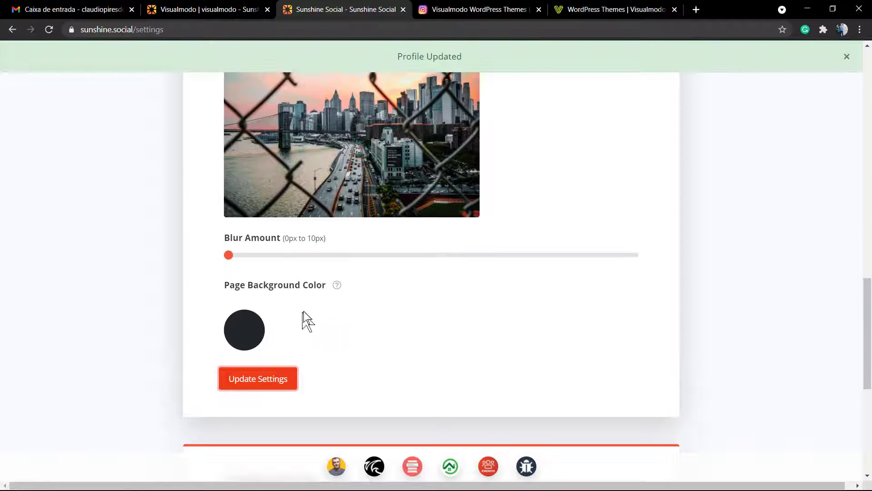
scroll(346, 278, up, 5)
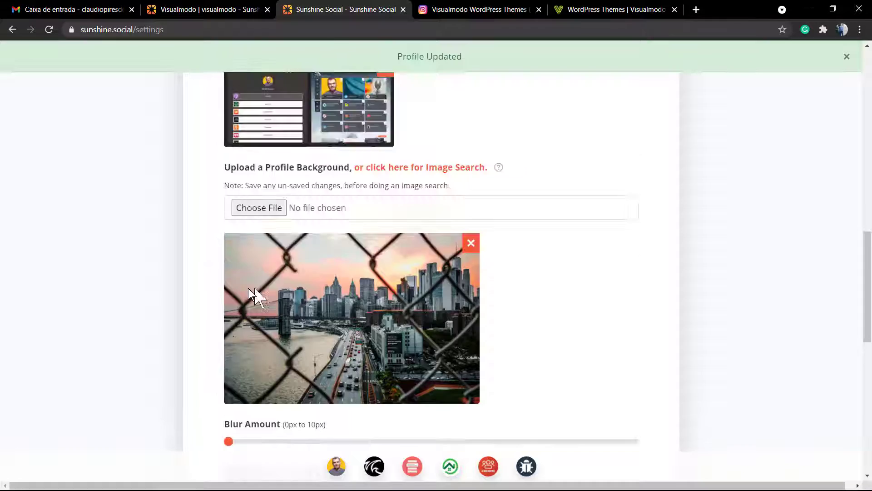
scroll(248, 288, up, 5)
scroll(108, 315, up, 2)
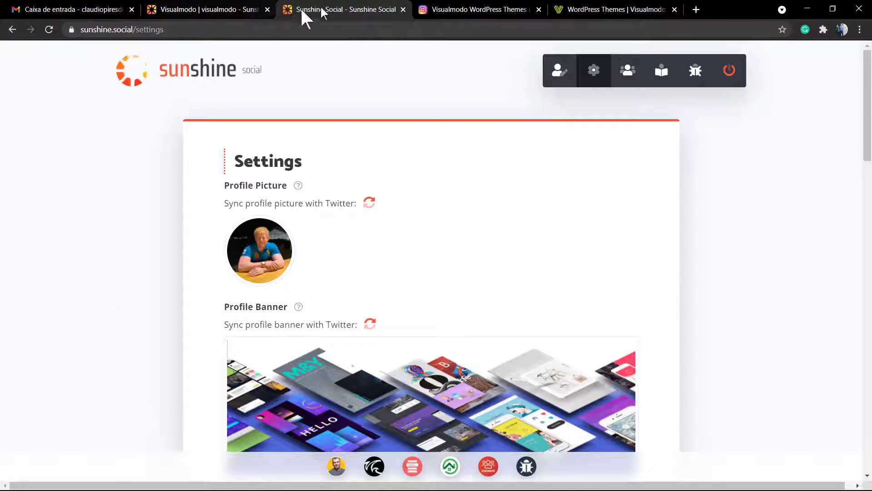
click(222, 8)
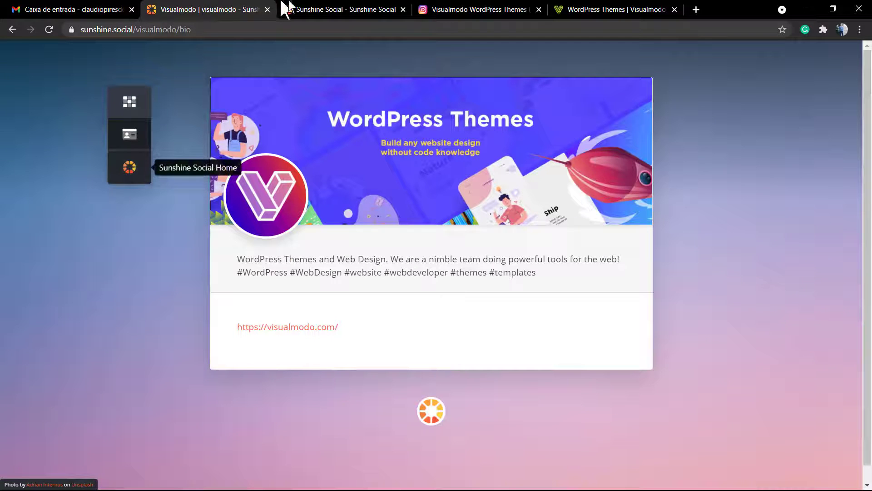
click(374, 9)
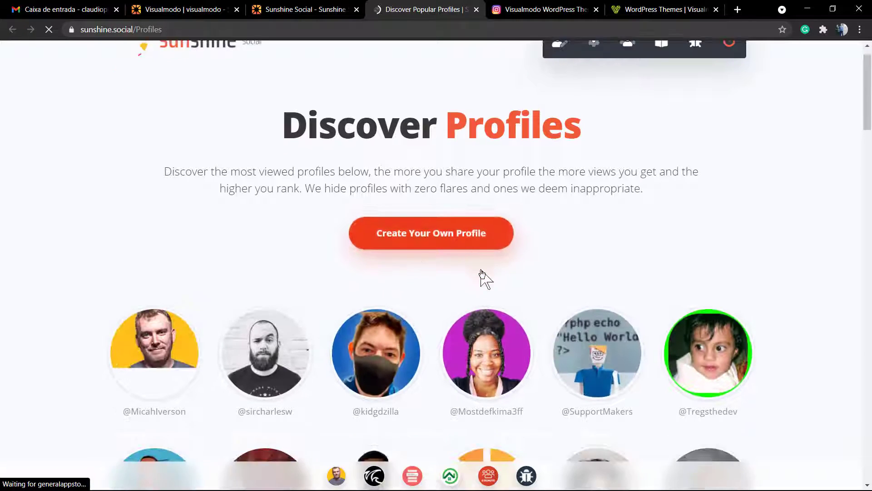
scroll(485, 276, down, 1)
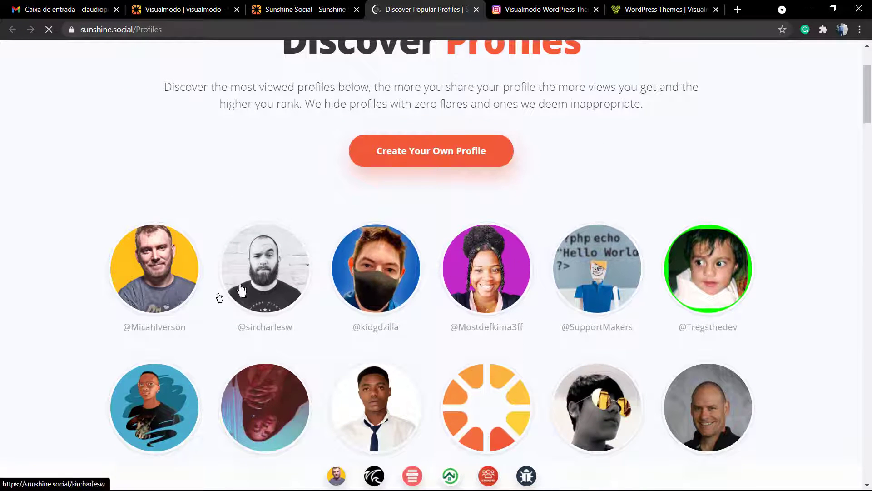
scroll(241, 291, down, 2)
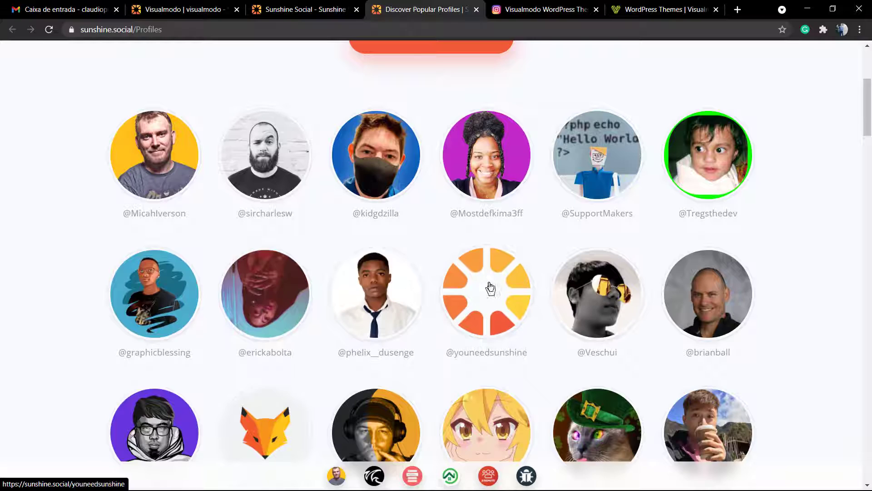
click(491, 288)
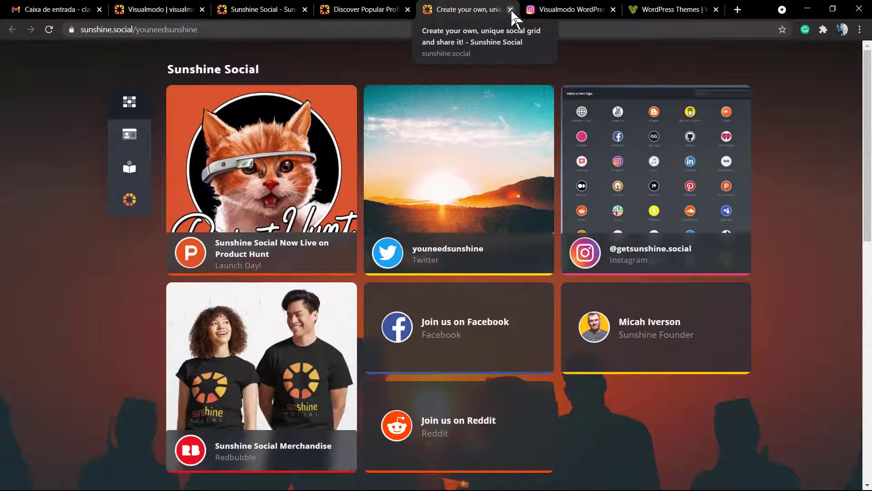
click(511, 9)
scroll(470, 62, up, 4)
scroll(478, 165, up, 3)
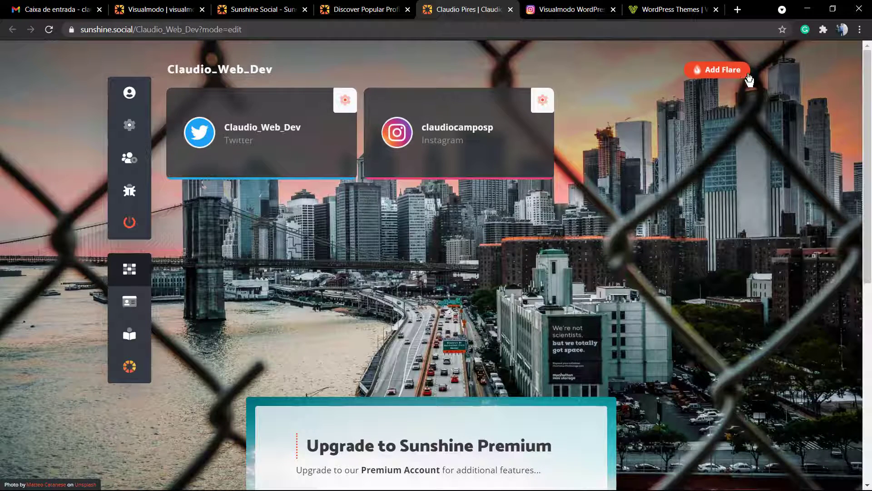
click(724, 77)
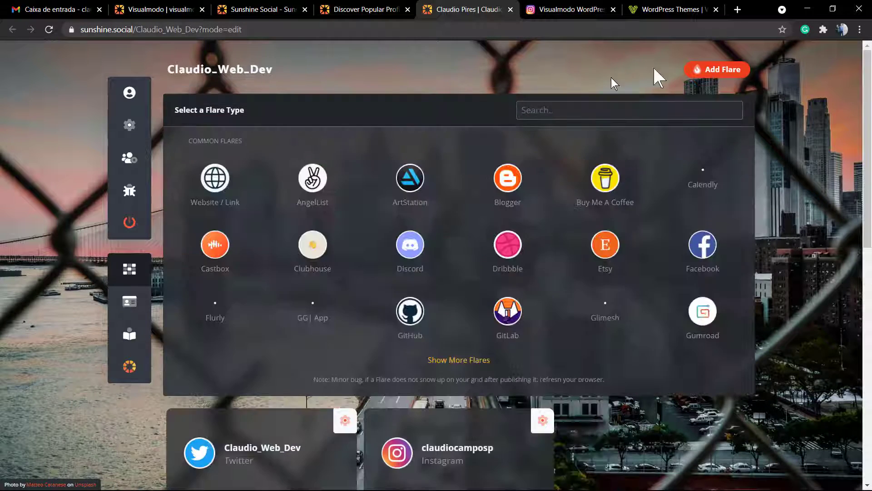
click(216, 179)
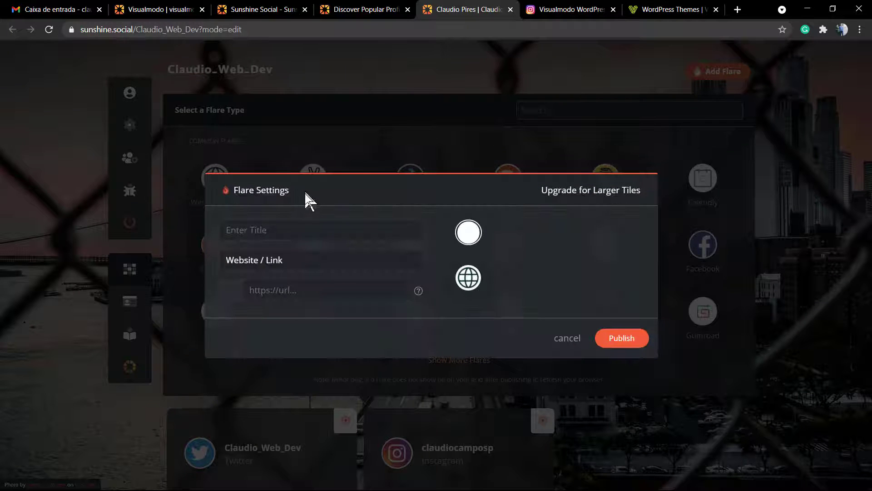
click(303, 230)
text(Visualmodo)
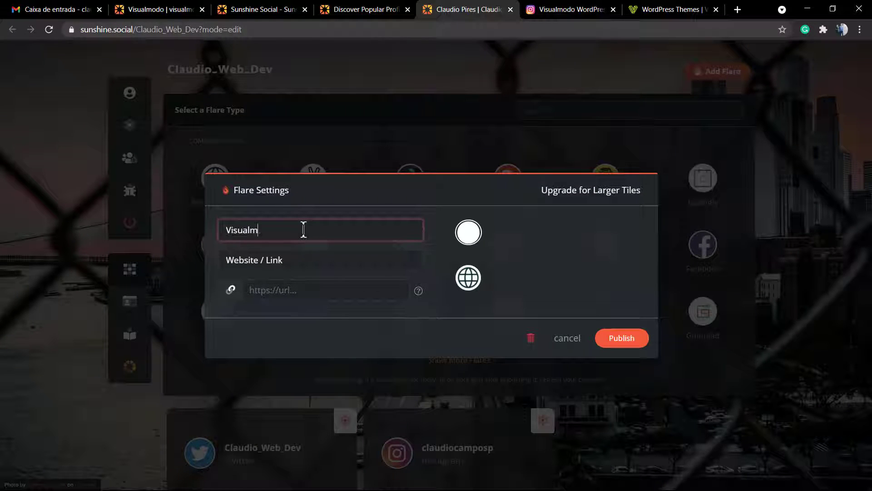
click(642, 9)
click(518, 30)
click(470, 9)
click(291, 289)
text(https://visualmodo.com/)
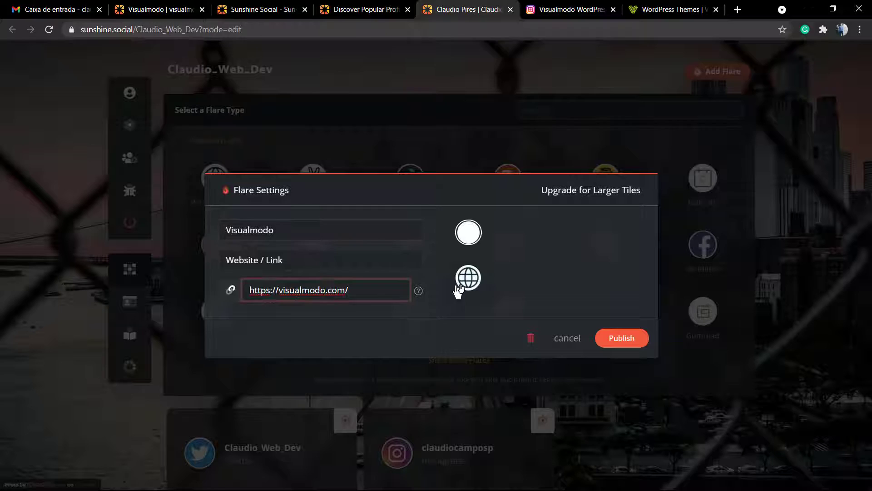
Step: Use the Visualmodo logo from the Visualmodo folder as the tile image and publish
click(469, 279)
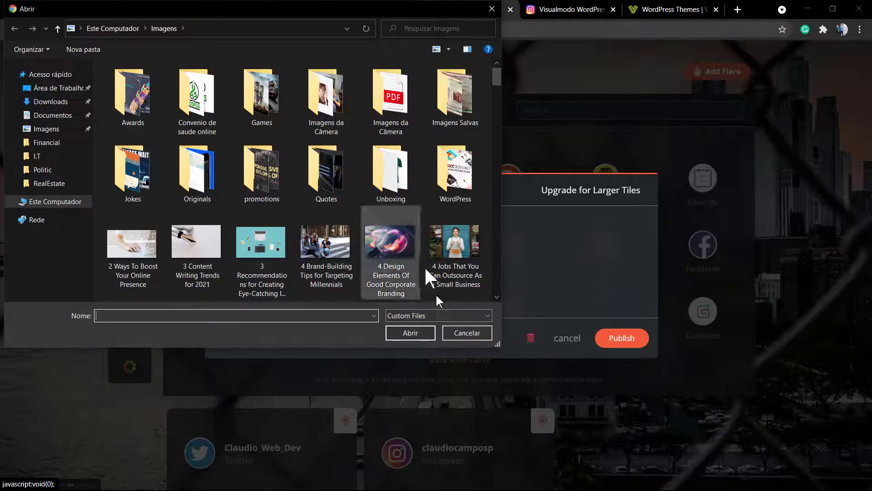
click(465, 329)
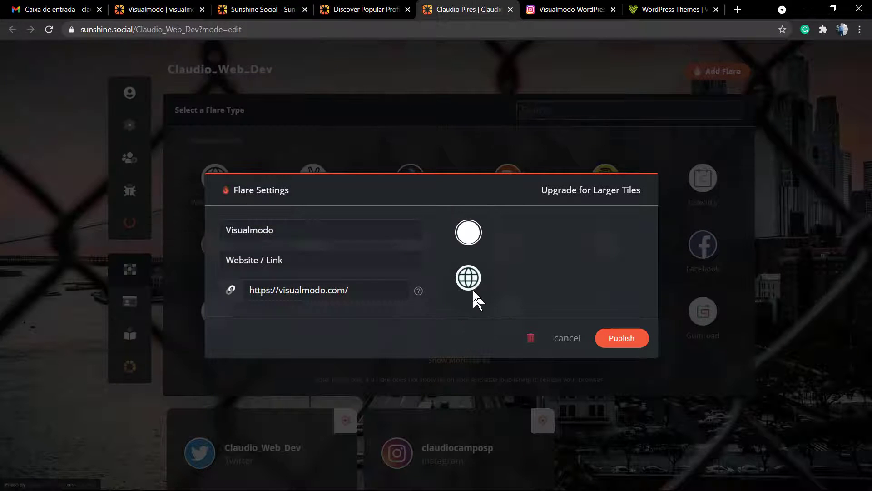
click(469, 279)
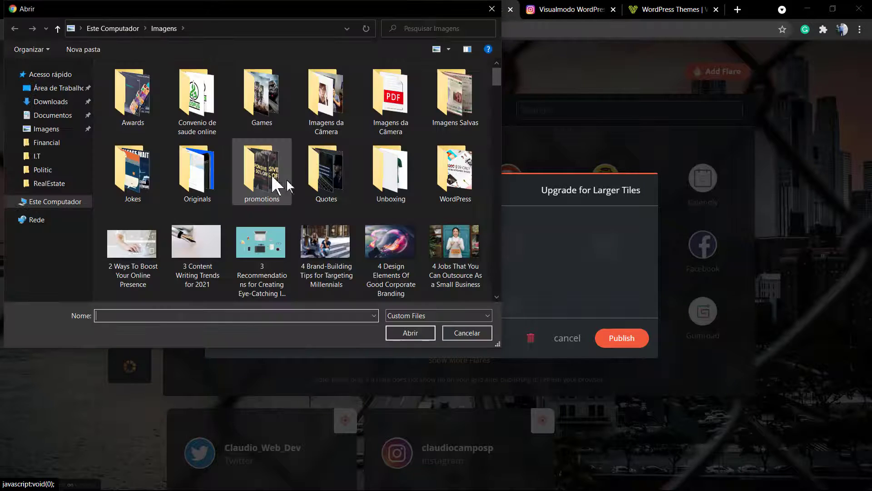
double_click(455, 175)
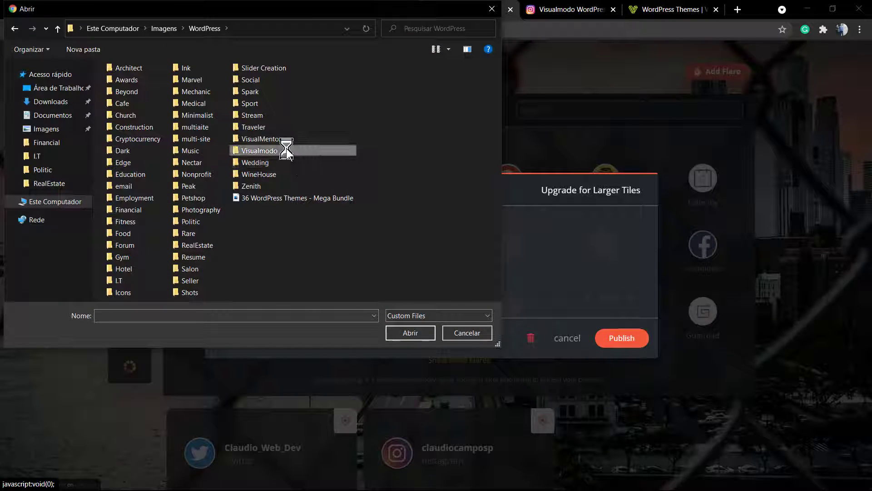
double_click(259, 150)
double_click(261, 175)
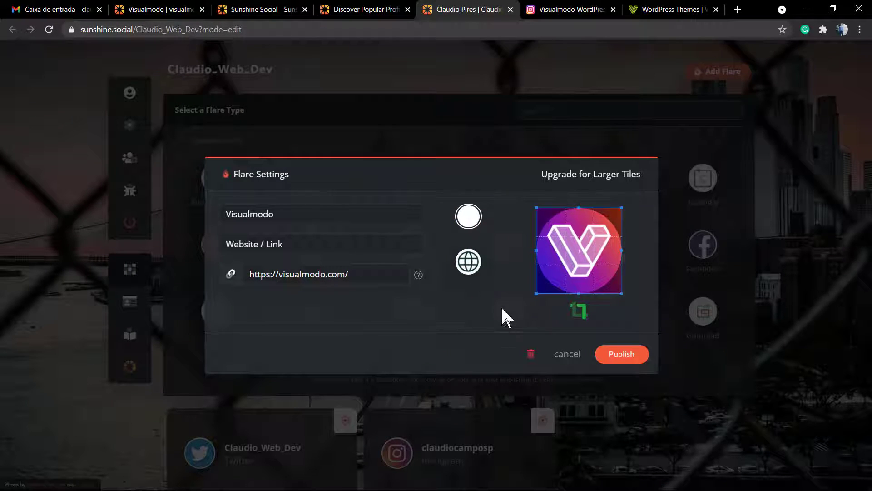
click(625, 358)
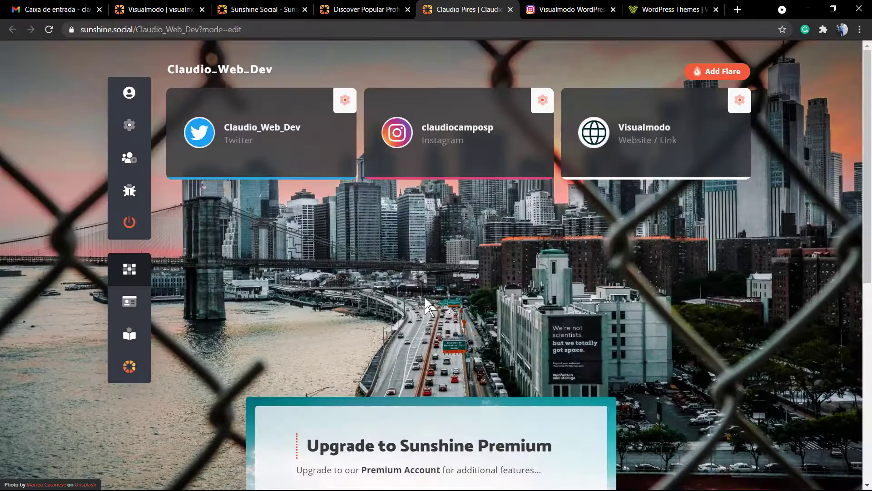
scroll(580, 225, down, 5)
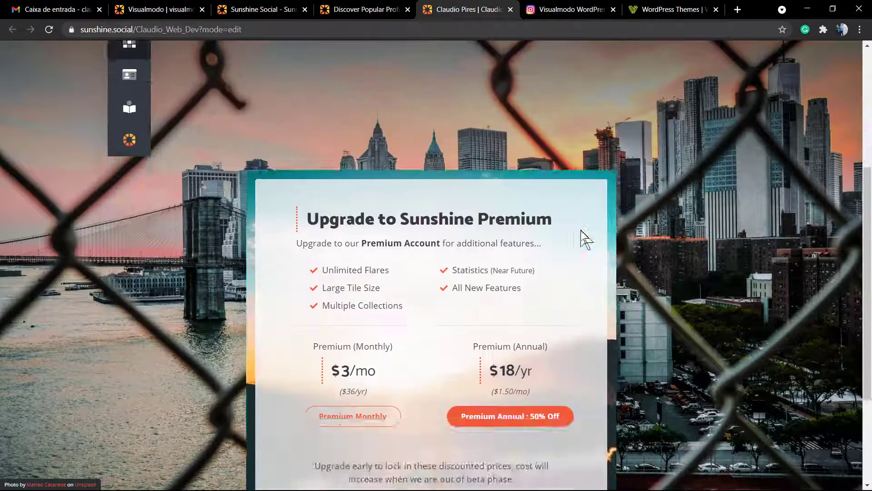
scroll(581, 225, up, 5)
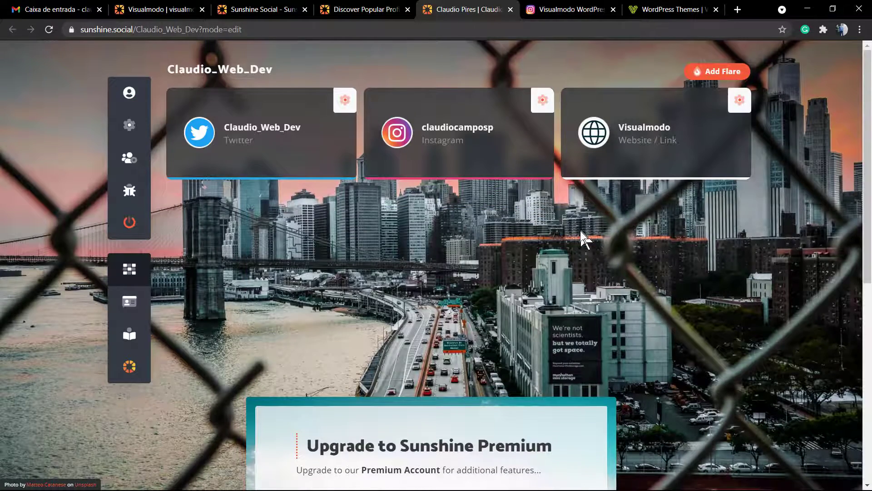
click(135, 304)
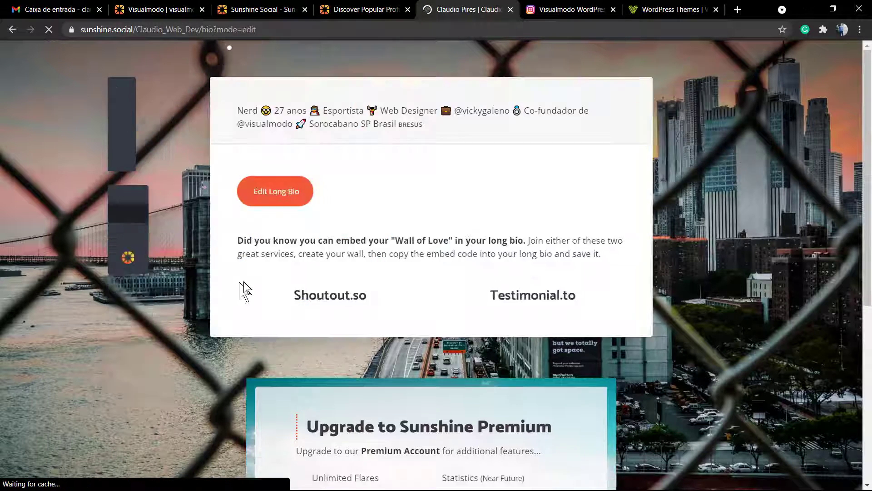
scroll(320, 279, down, 1)
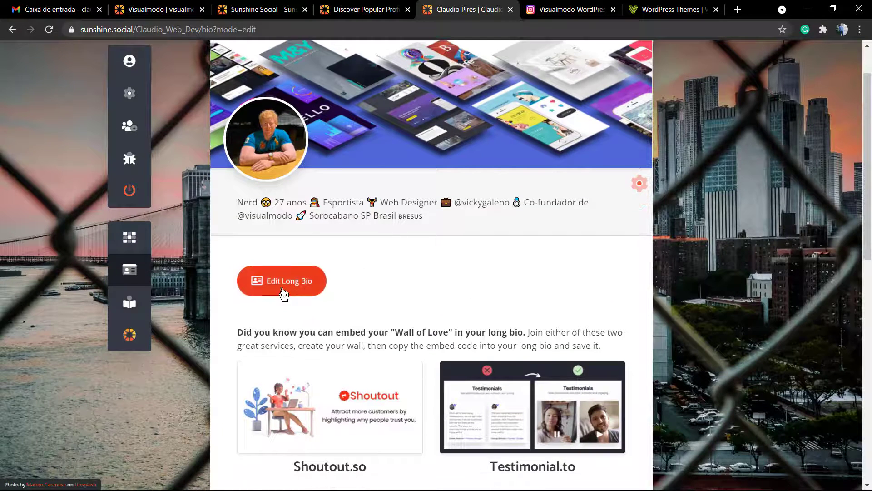
click(284, 291)
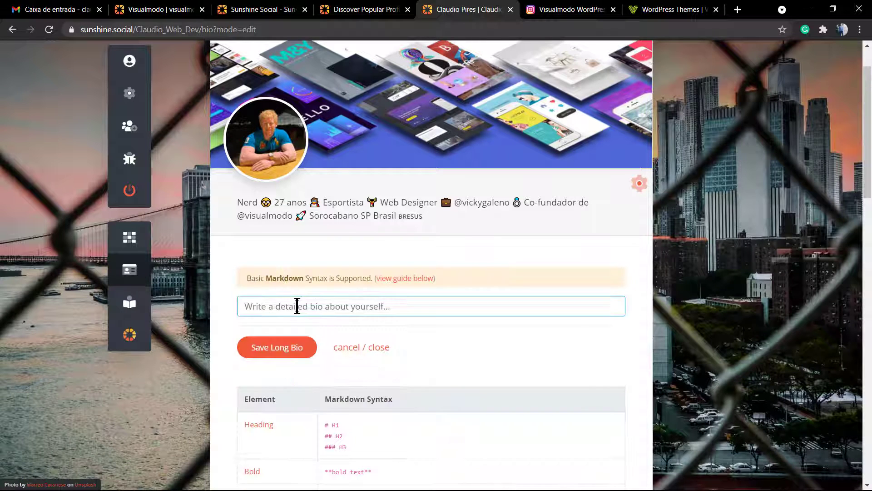
click(292, 305)
scroll(394, 307, down, 2)
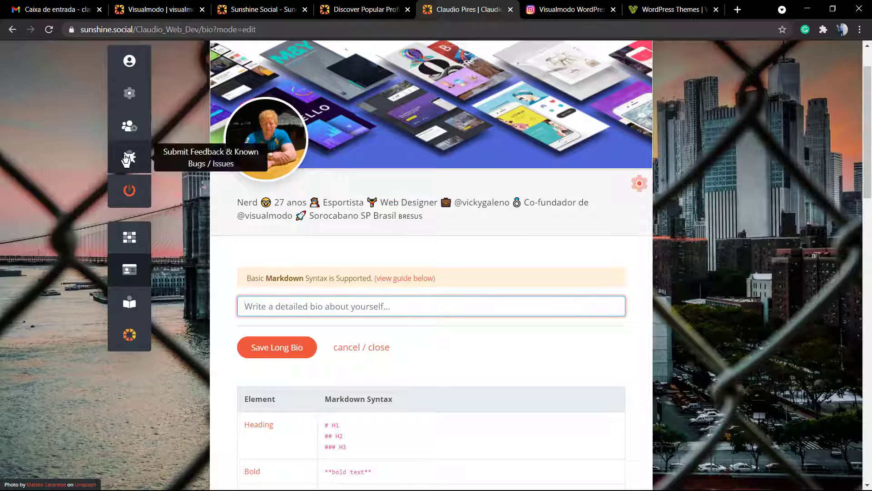
click(137, 242)
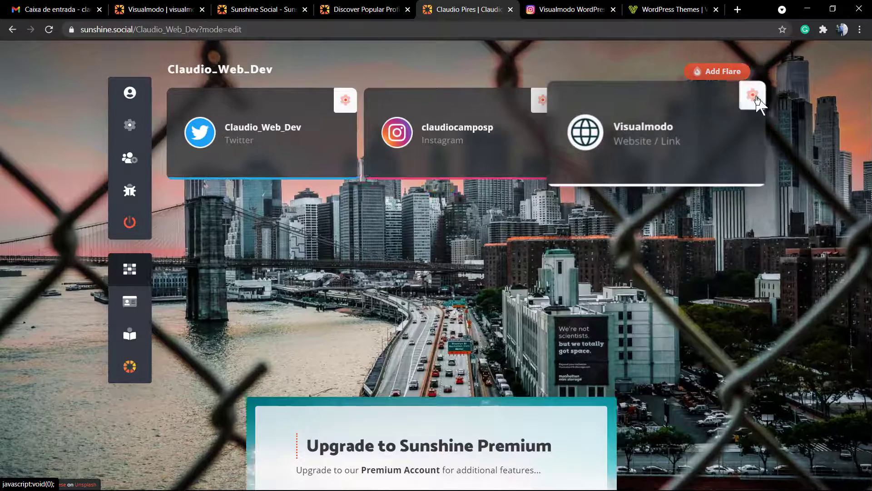
Step: Give the Visualmodo website tile a dark red accent colour and save the update
click(754, 98)
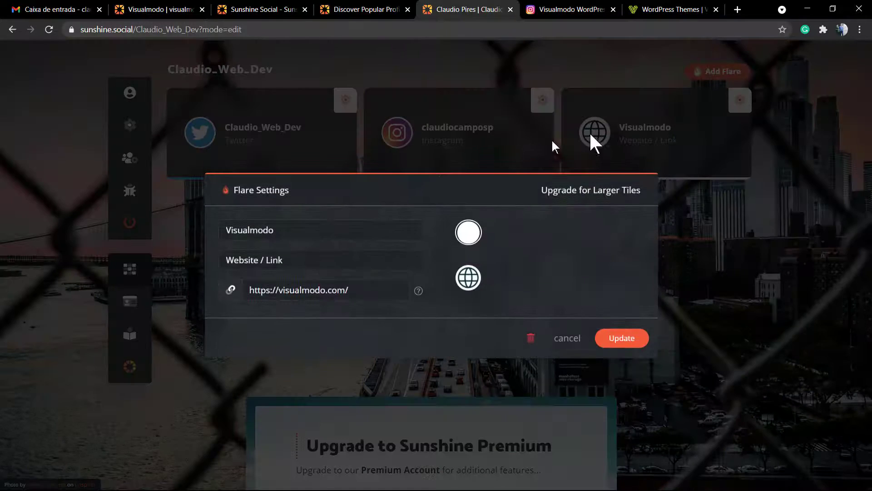
click(465, 238)
mouse_move(498, 278)
mouse_down()
mouse_move(546, 266)
mouse_move(543, 295)
mouse_up()
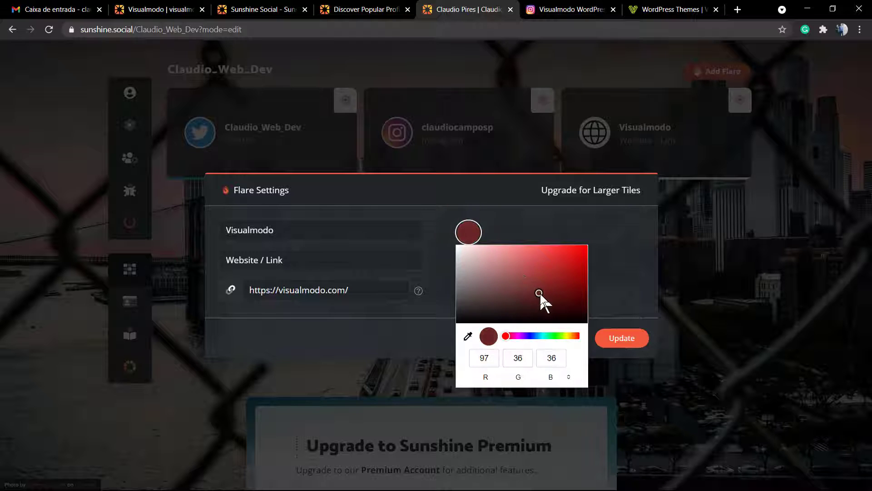
click(529, 232)
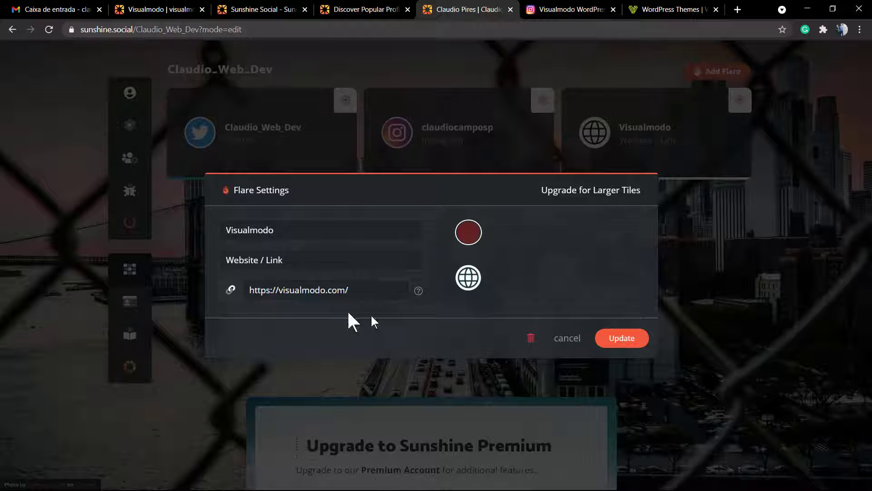
click(624, 339)
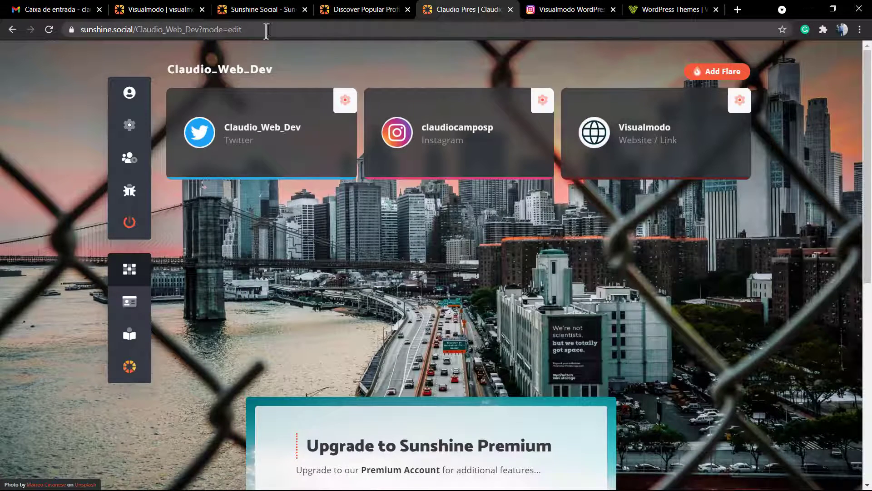
click(192, 30)
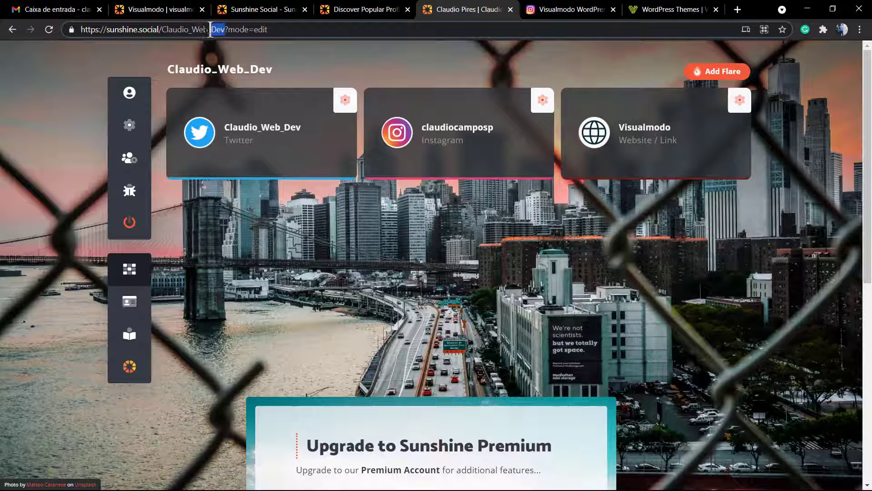
drag(225, 30, 48, 26)
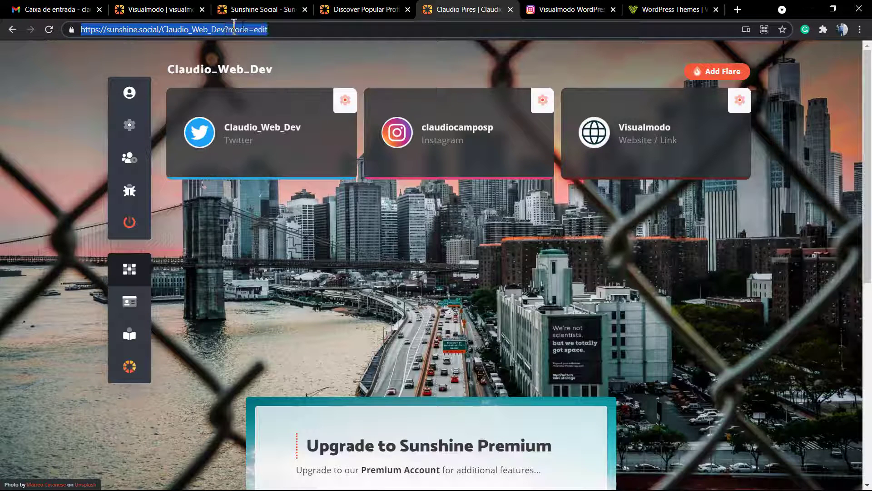
key(BackSpace)
key(Return)
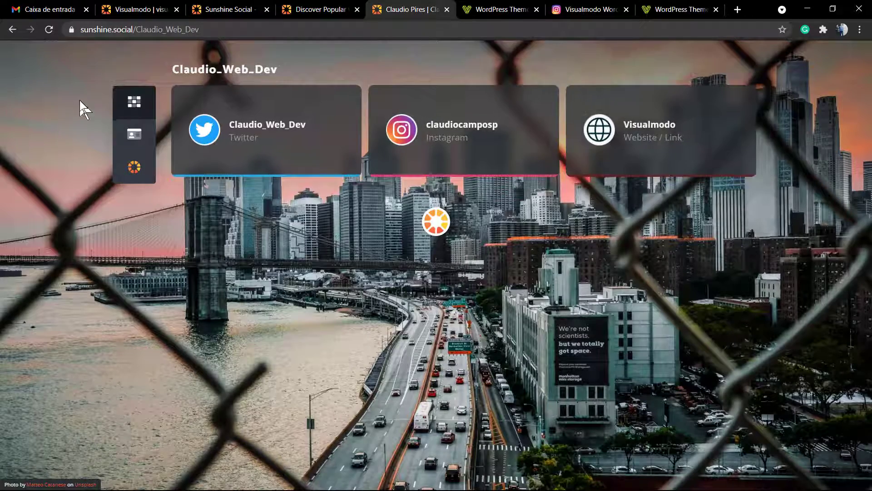
click(316, 10)
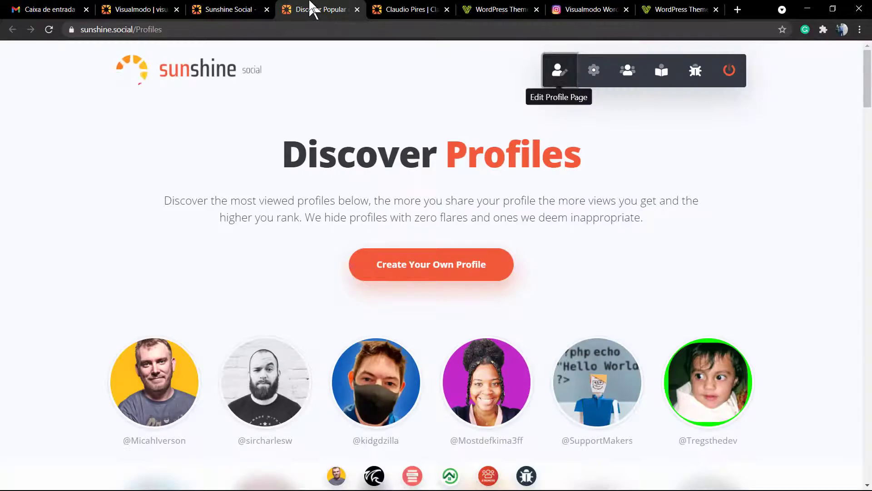
click(410, 10)
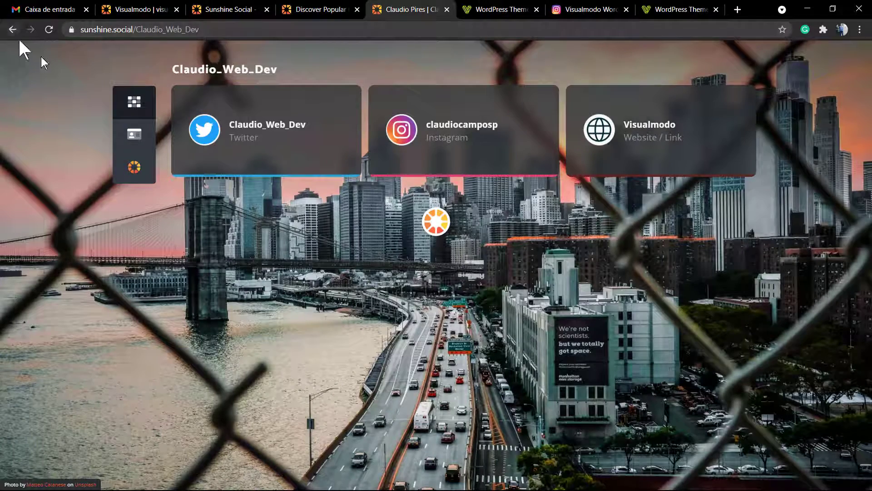
click(133, 101)
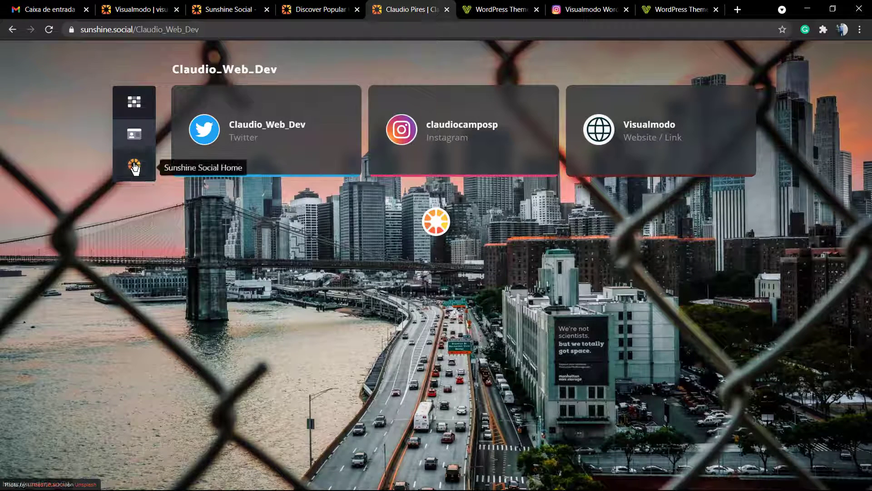
click(133, 133)
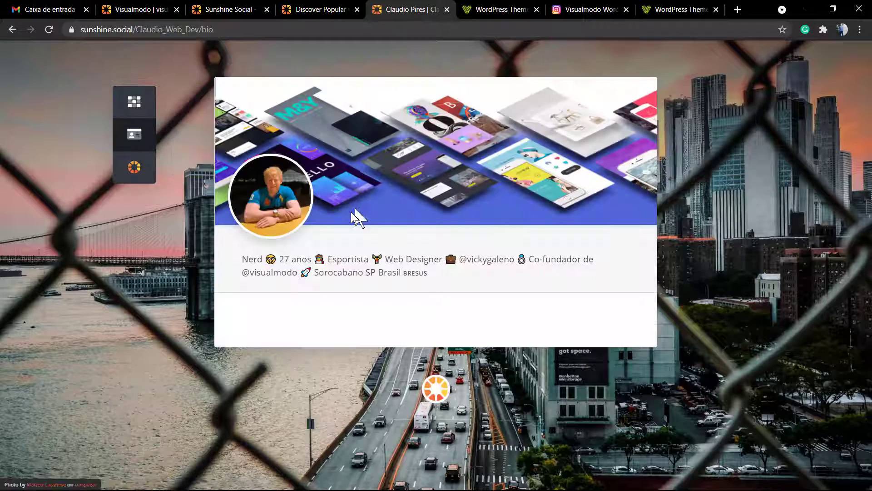
click(134, 102)
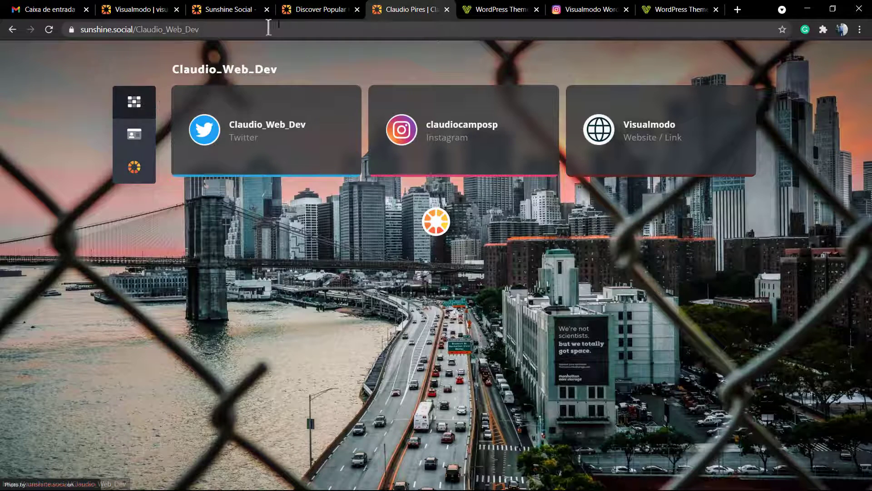
click(317, 10)
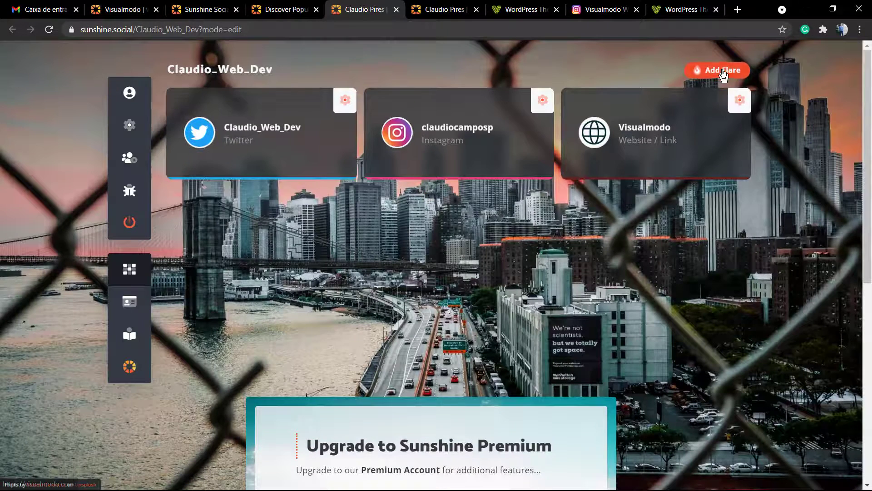
Step: Start a new flare tile and choose YouTube as its type
click(717, 71)
scroll(386, 204, down, 1)
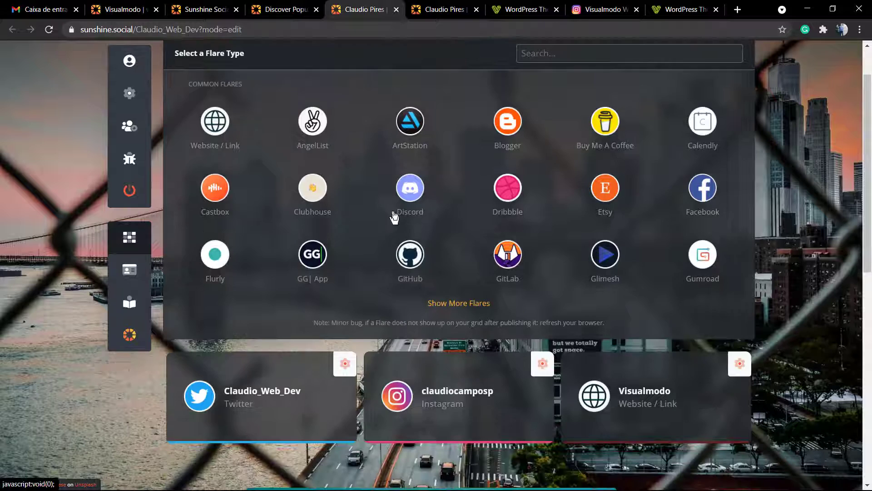
scroll(448, 202, up, 1)
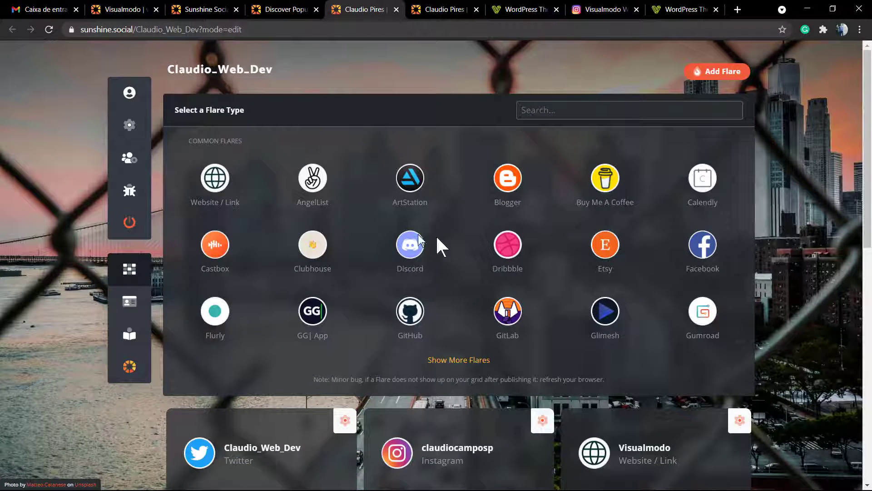
click(572, 110)
text(youtube)
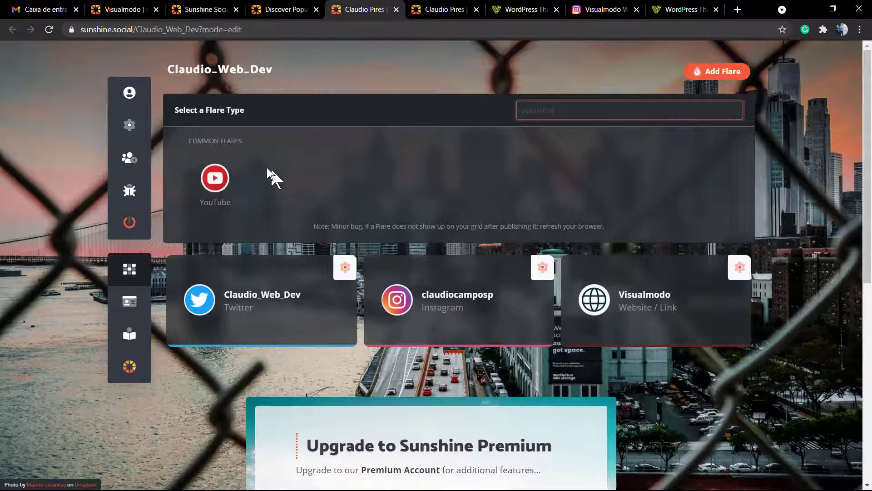
click(215, 180)
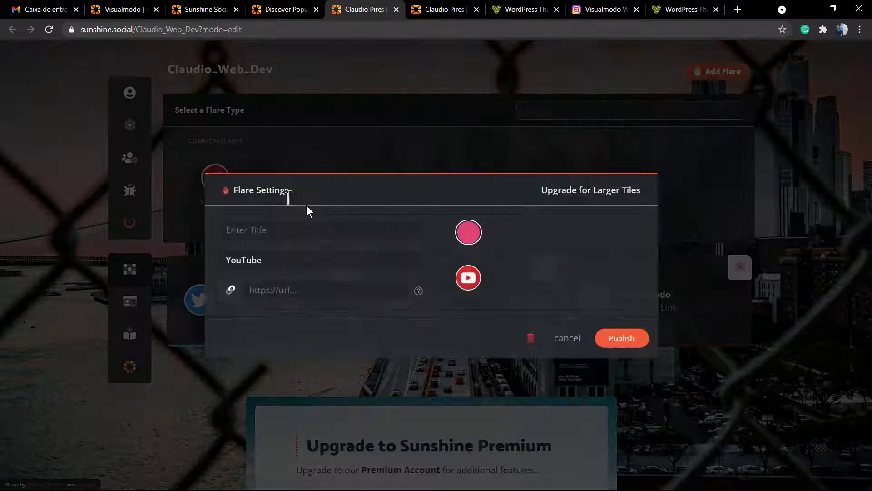
Step: Title the YouTube tile 'Visualmodo', paste the Visualmodo channel link, and publish it
click(303, 230)
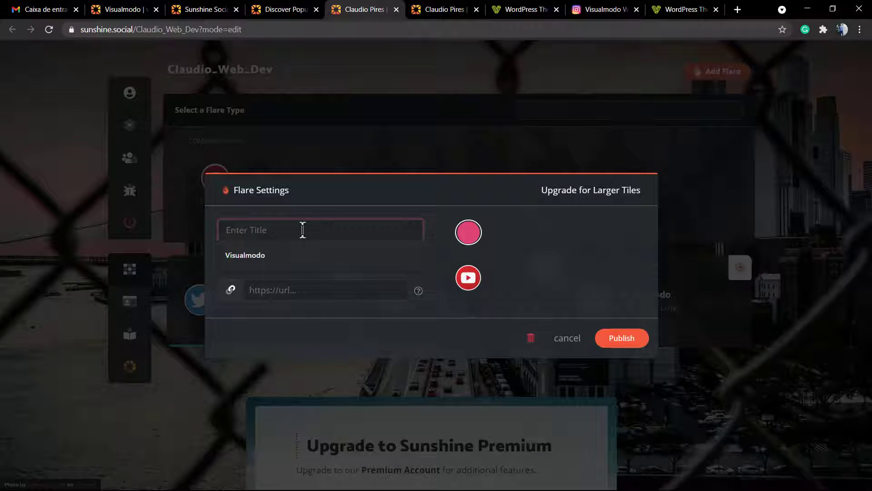
click(302, 255)
click(308, 289)
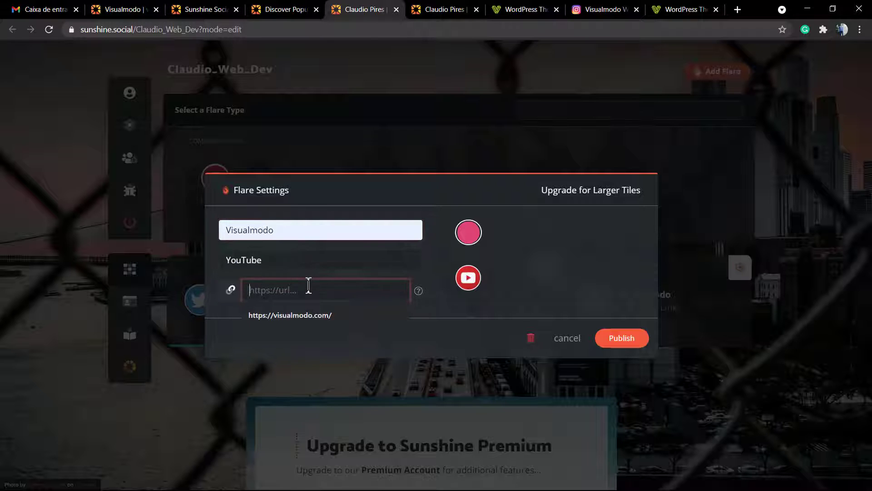
click(681, 10)
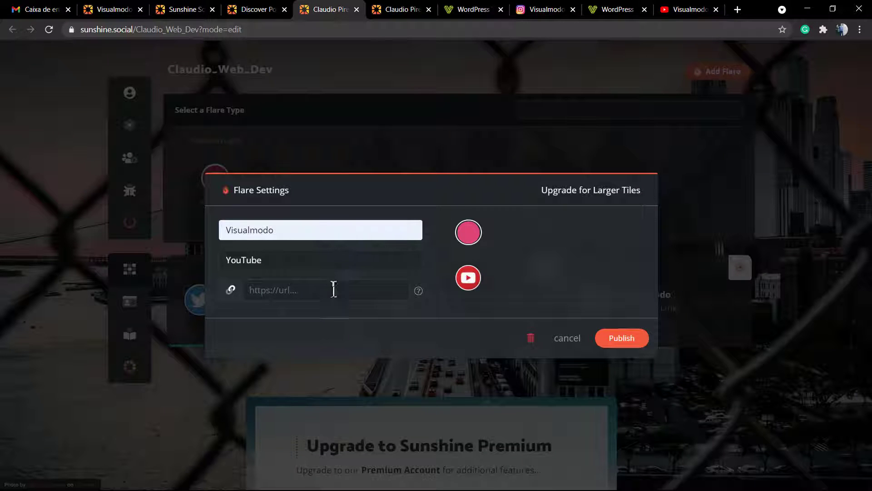
click(334, 290)
key(ctrl+v)
click(622, 337)
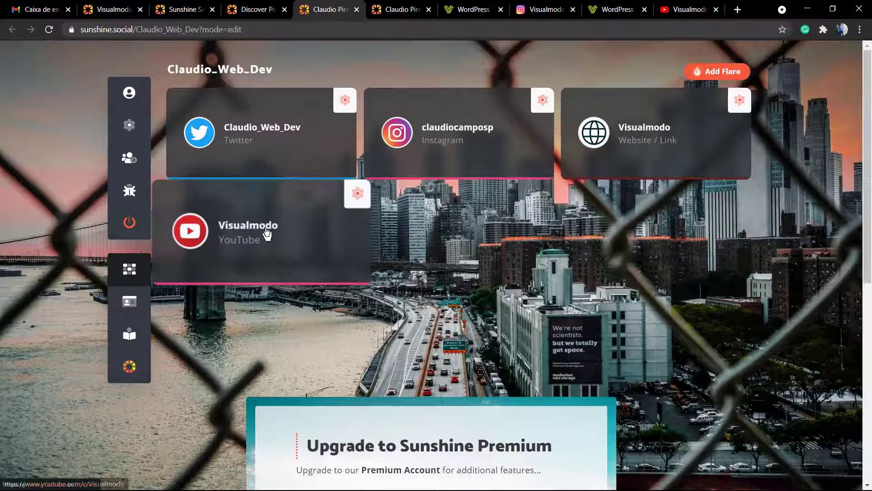
Step: Move the YouTube tile to the middle below Twitter and Instagram to the grid's lower right
drag(265, 233, 473, 136)
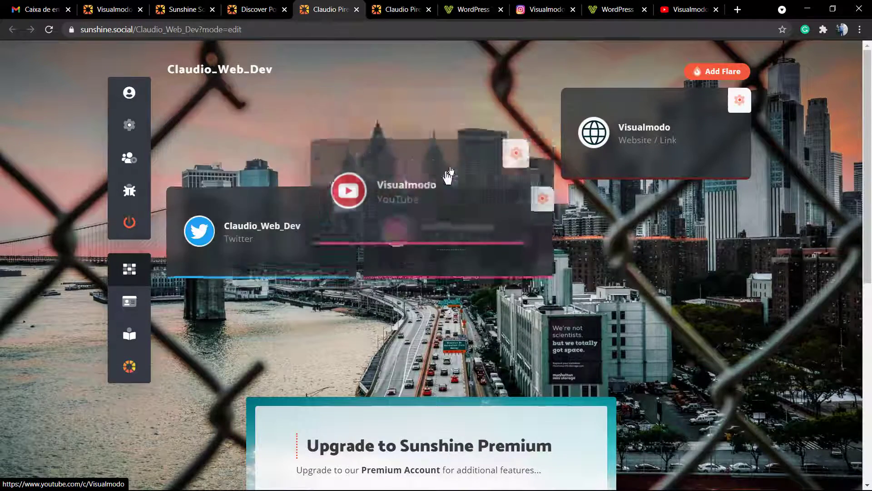
drag(538, 235, 319, 258)
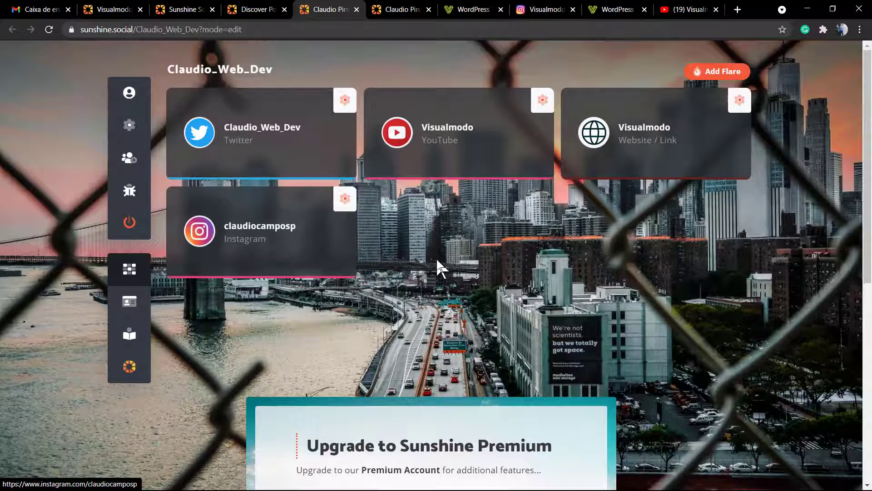
drag(287, 232, 566, 321)
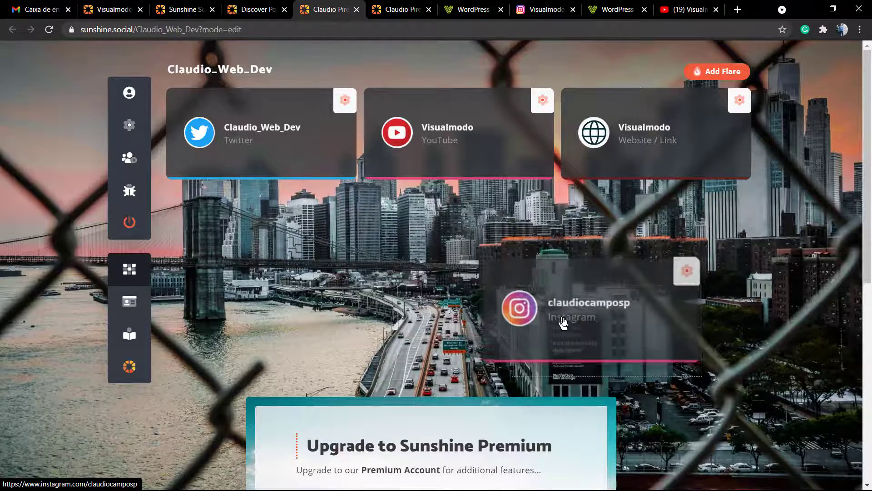
scroll(446, 313, down, 3)
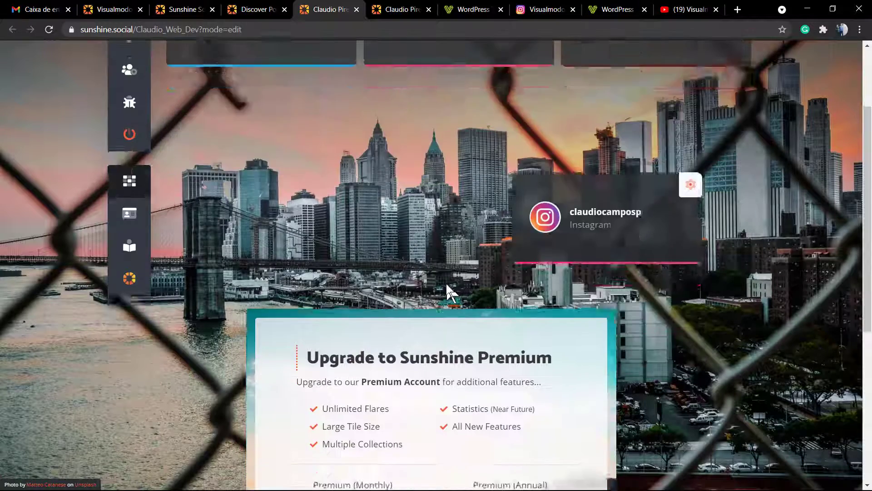
scroll(447, 286, up, 3)
drag(471, 153, 443, 257)
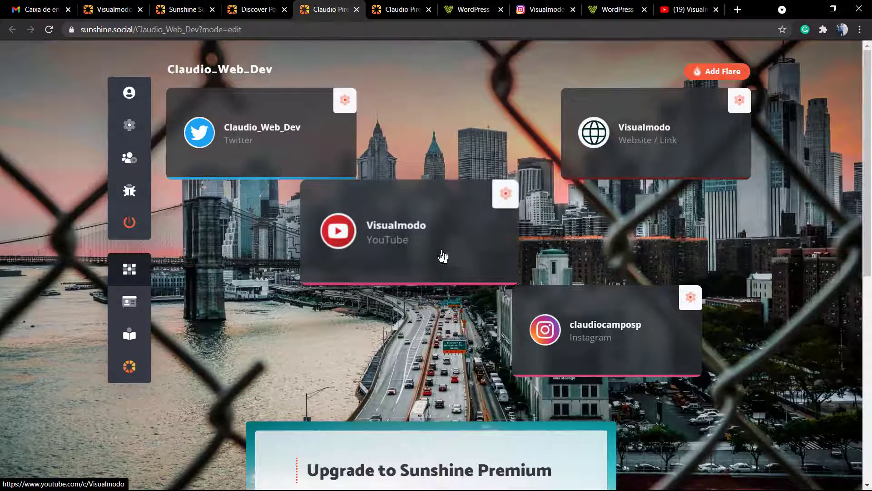